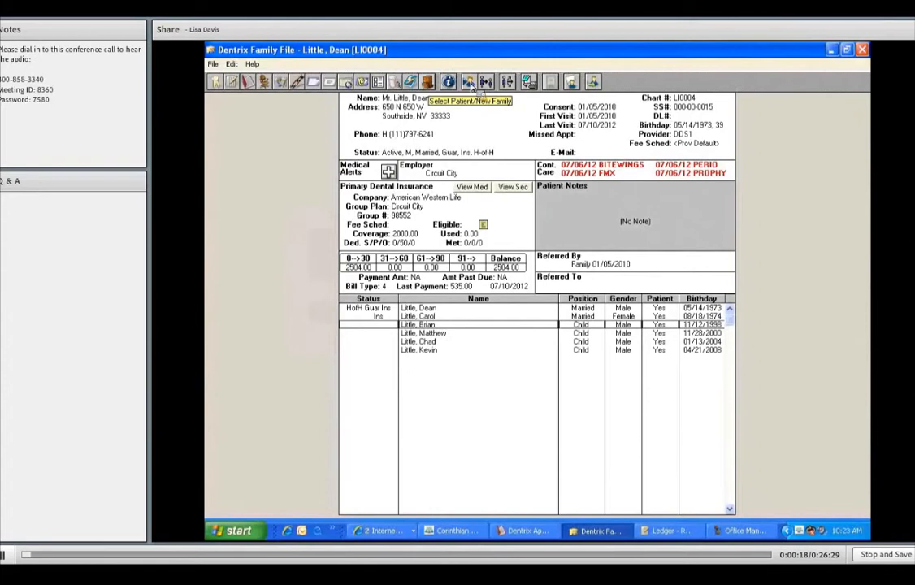
Search patients by the new patient's last name, then start a new family
{"action": "left_click", "coordinate": [469, 82]}
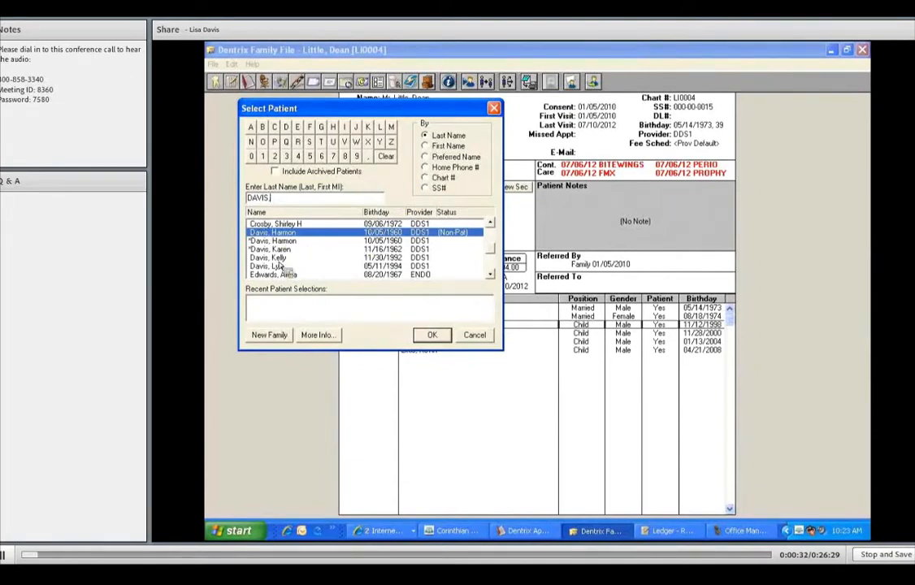
{"action": "left_click", "coordinate": [271, 336]}
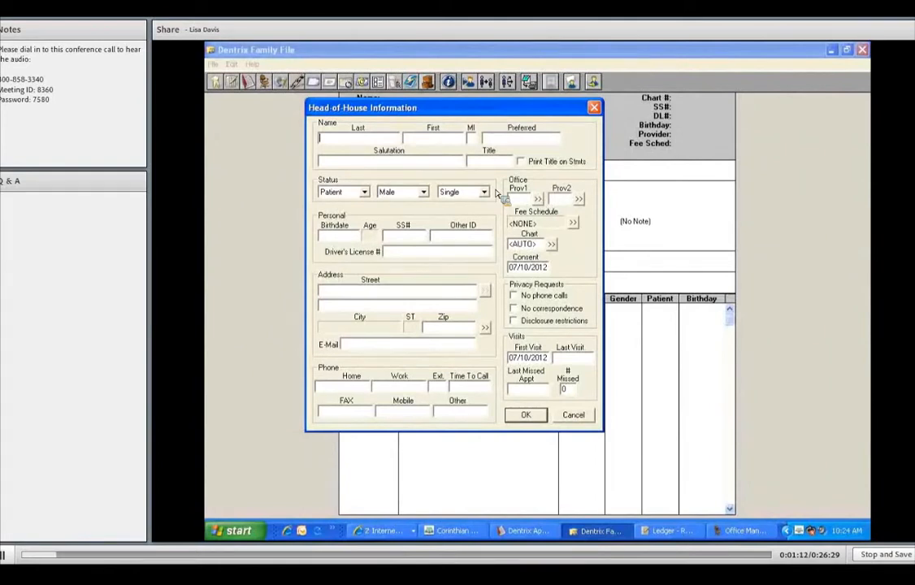
Enter the head of house's last and first names
{"action": "key", "text": "Tab"}
{"action": "key", "text": "Tab"}
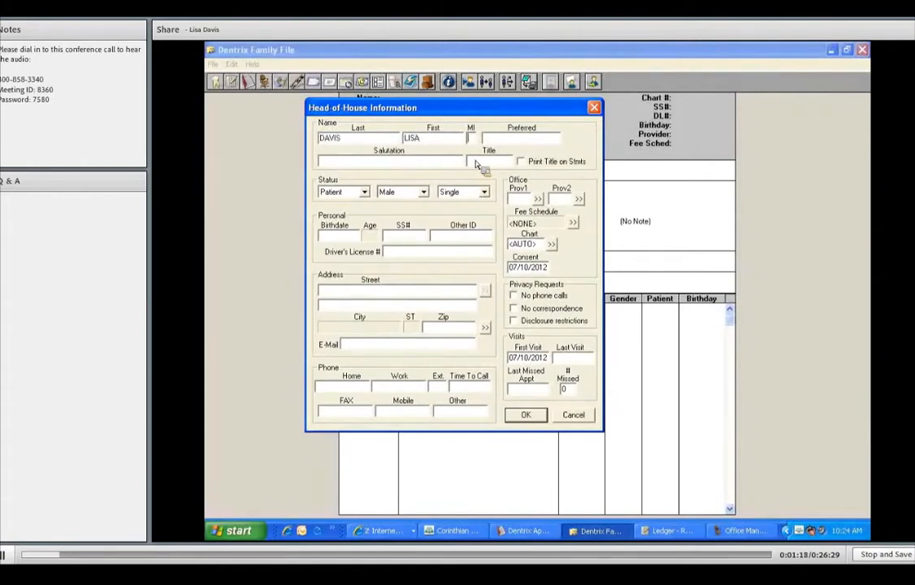
Enter the preferred name, same as the first name
{"action": "key", "text": "Tab"}
{"action": "type", "text": "LISA"}
{"action": "key", "text": "Tab"}
{"action": "type", "text": "DEAR LISA"}
{"action": "key", "text": "BackSpace"}
{"action": "key", "text": "BackSpace"}
{"action": "key", "text": "BackSpace"}
{"action": "key", "text": "BackSpace"}
{"action": "key", "text": "BackSpace"}
{"action": "key", "text": "BackSpace"}
{"action": "key", "text": "BackSpace"}
{"action": "key", "text": "BackSpace"}
{"action": "key", "text": "BackSpace"}
{"action": "key", "text": "Tab"}
{"action": "key", "text": "Tab"}
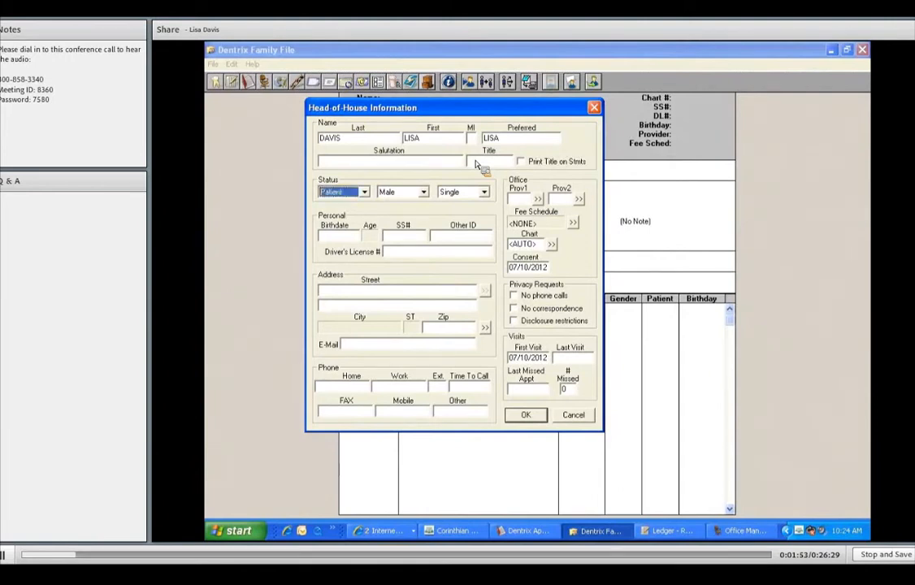
Set the status to Patient and the gender to Female
{"action": "left_click", "coordinate": [365, 192]}
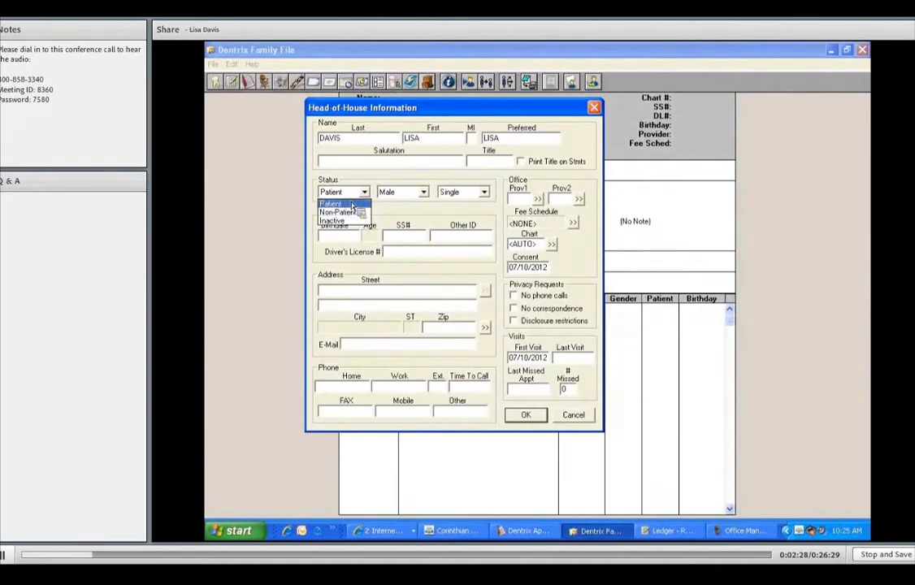
{"action": "left_click", "coordinate": [352, 204]}
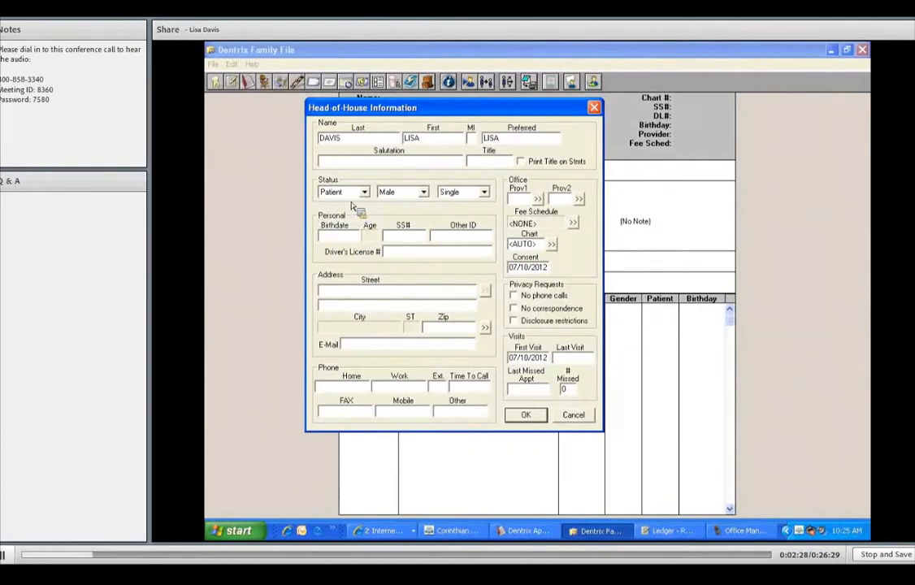
{"action": "left_click", "coordinate": [423, 192]}
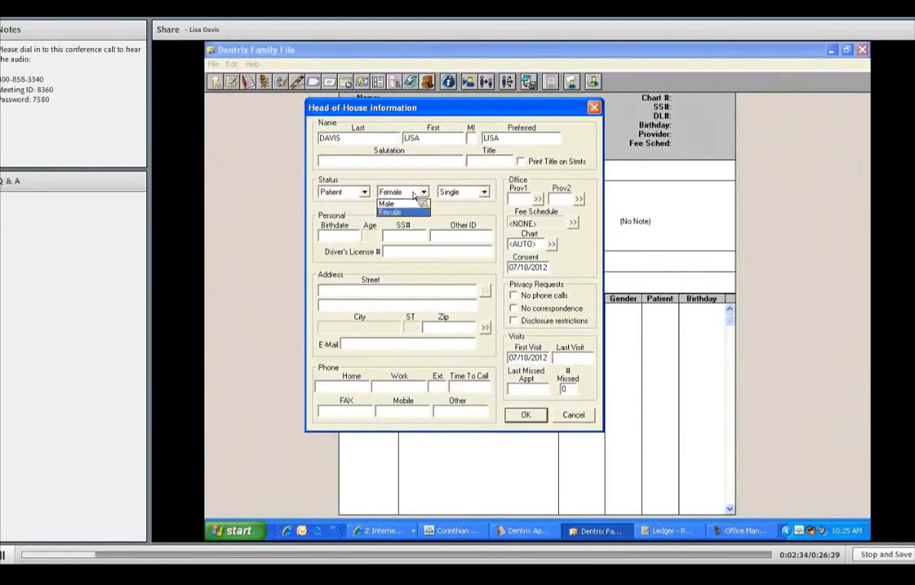
{"action": "key", "text": "Tab"}
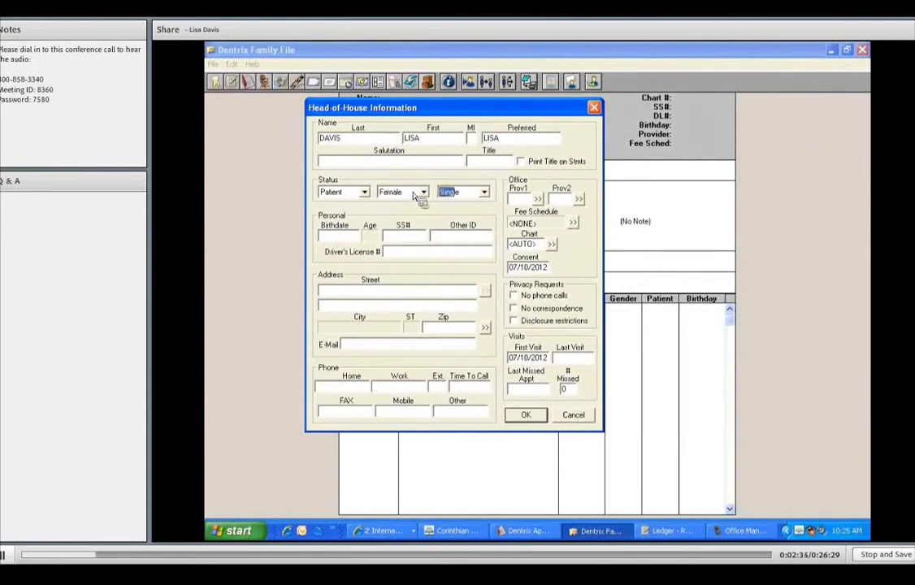
Set the marital status to Married
{"action": "left_click", "coordinate": [485, 195]}
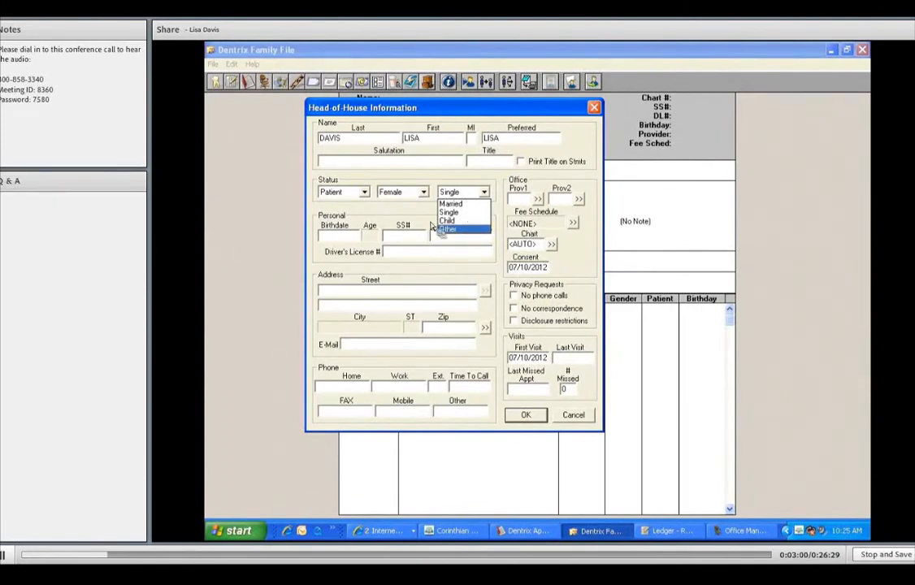
{"action": "left_click", "coordinate": [451, 204]}
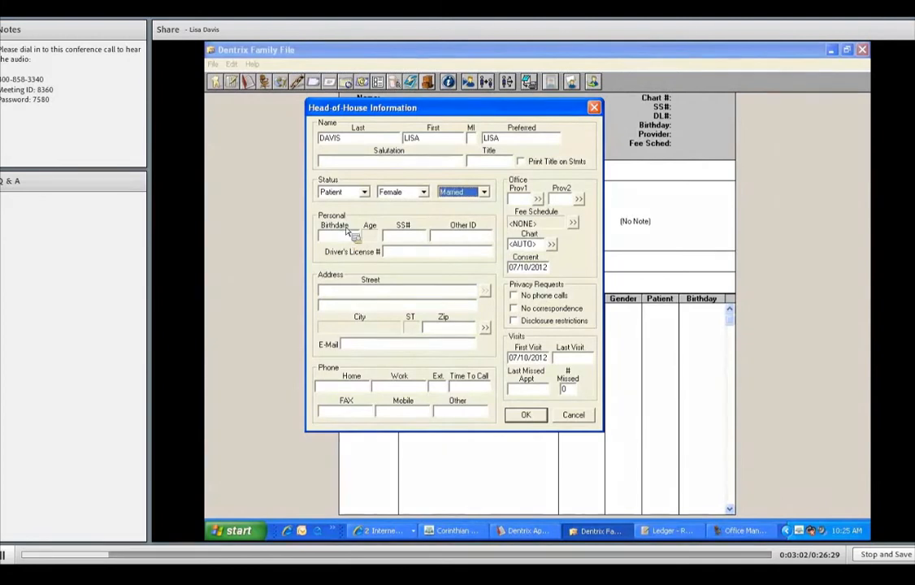
Enter the patient's birthdate and Social Security number
{"action": "left_click", "coordinate": [347, 234]}
{"action": "type", "text": "11261982"}
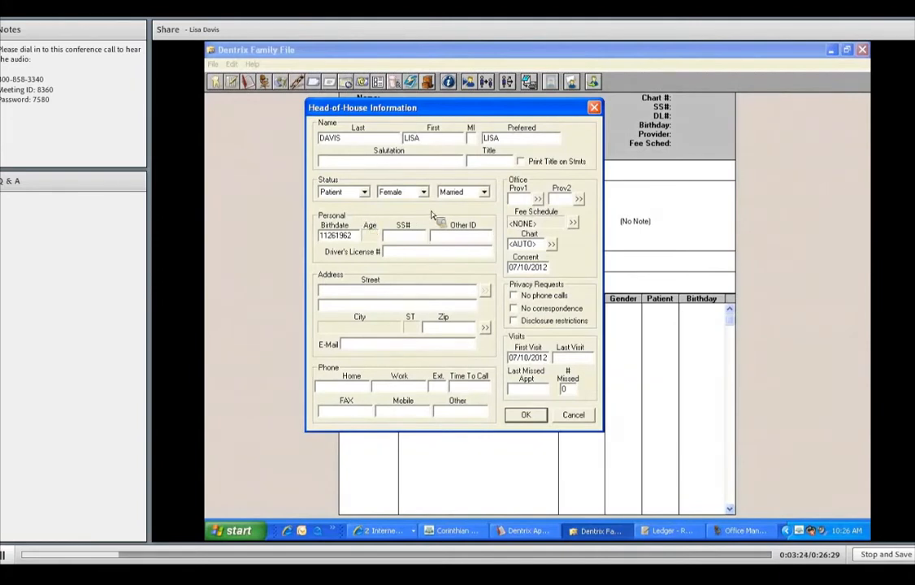
{"action": "key", "text": "Tab"}
{"action": "type", "text": "111223333"}
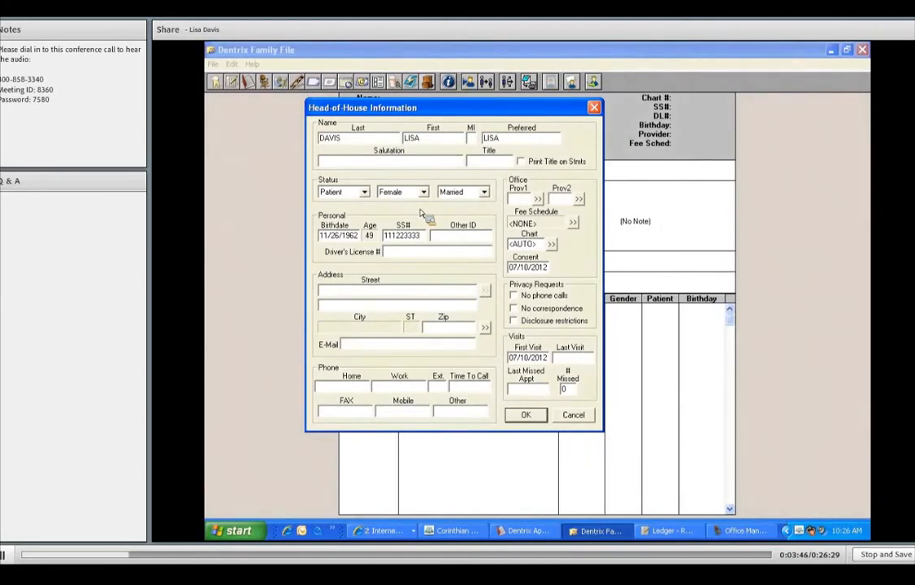
Enter the patient's driver's license number
{"action": "key", "text": "Tab"}
{"action": "key", "text": "Tab"}
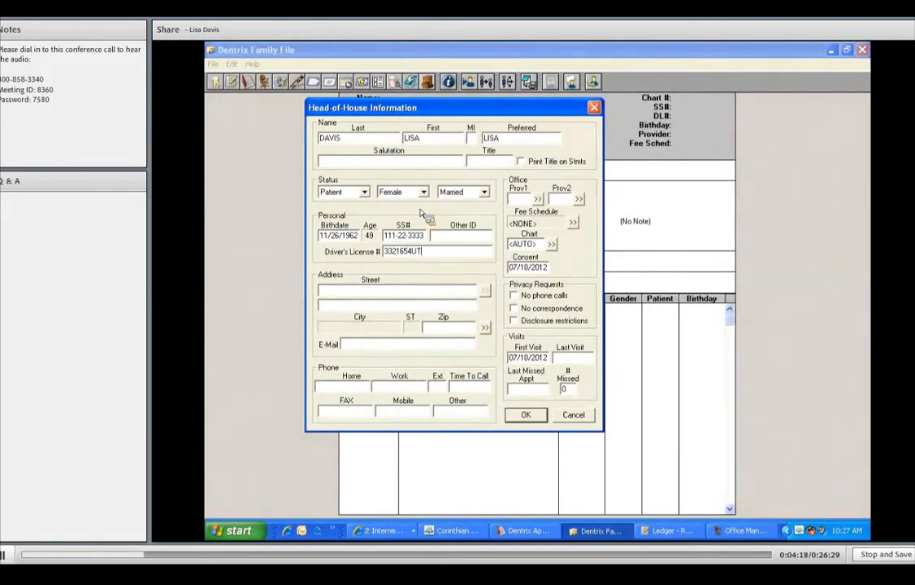
Fill in the street address and apartment line
{"action": "key", "text": "Tab"}
{"action": "type", "text": "123 W"}
{"action": "key", "text": "BackSpace"}
{"action": "type", "text": "ABC STREET"}
{"action": "key", "text": "Tab"}
{"action": "type", "text": "APT #12"}
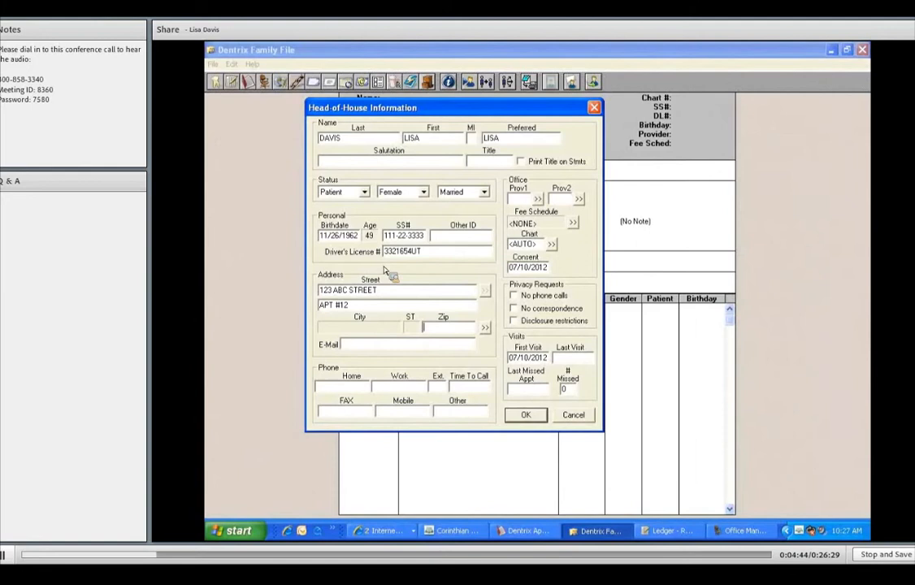
Enter the ZIP code and add its city in the new city dialog
{"action": "left_click", "coordinate": [444, 332]}
{"action": "type", "text": "84003"}
{"action": "key", "text": "Tab"}
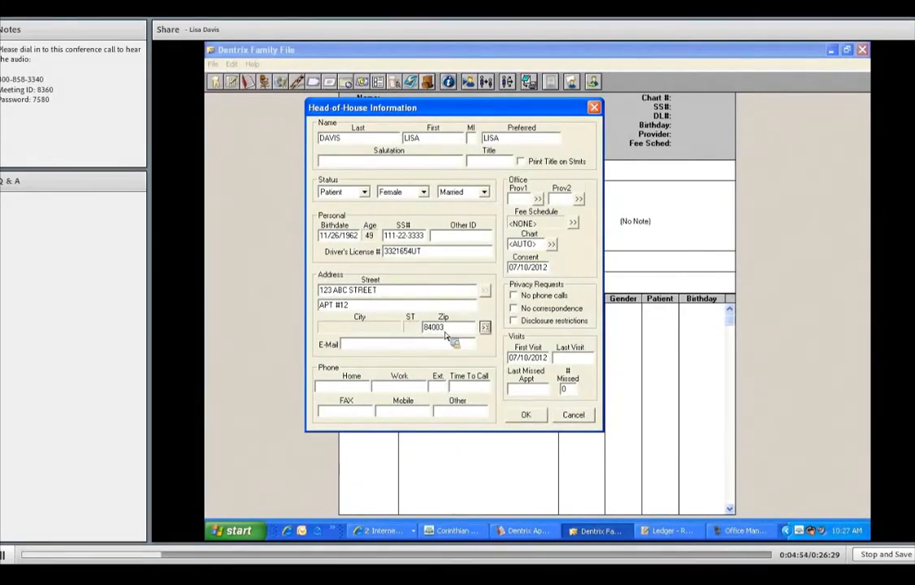
{"action": "key", "text": "Return"}
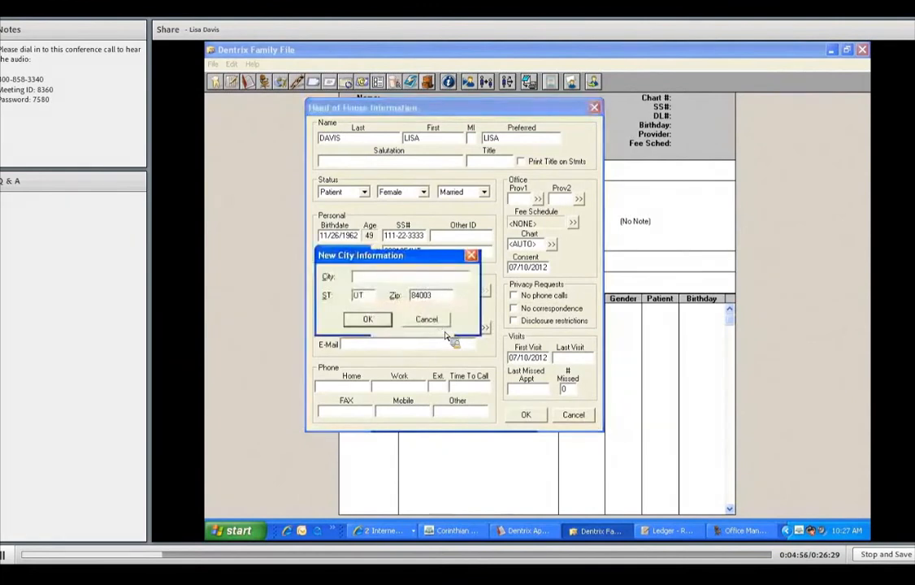
{"action": "type", "text": "AMERICAN FOR"}
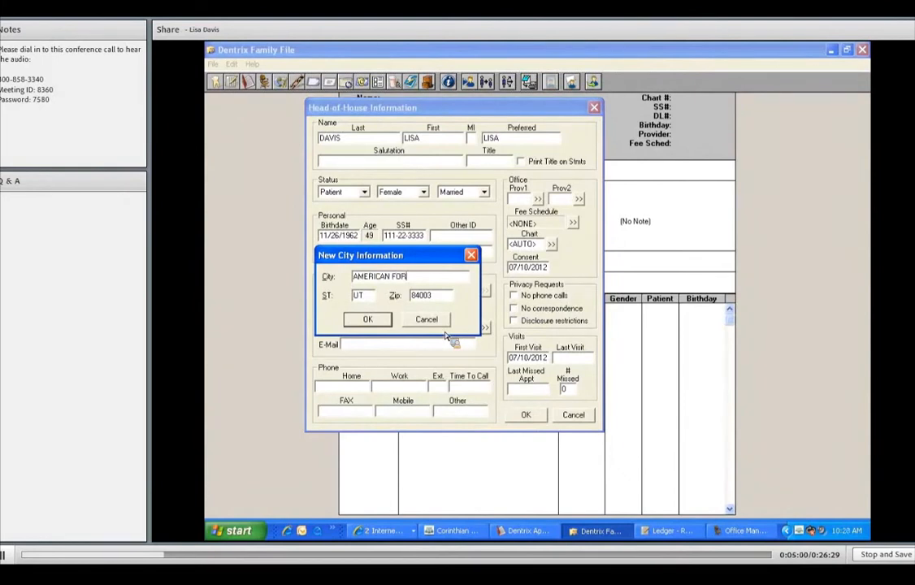
{"action": "type", "text": "K"}
{"action": "key", "text": "Return"}
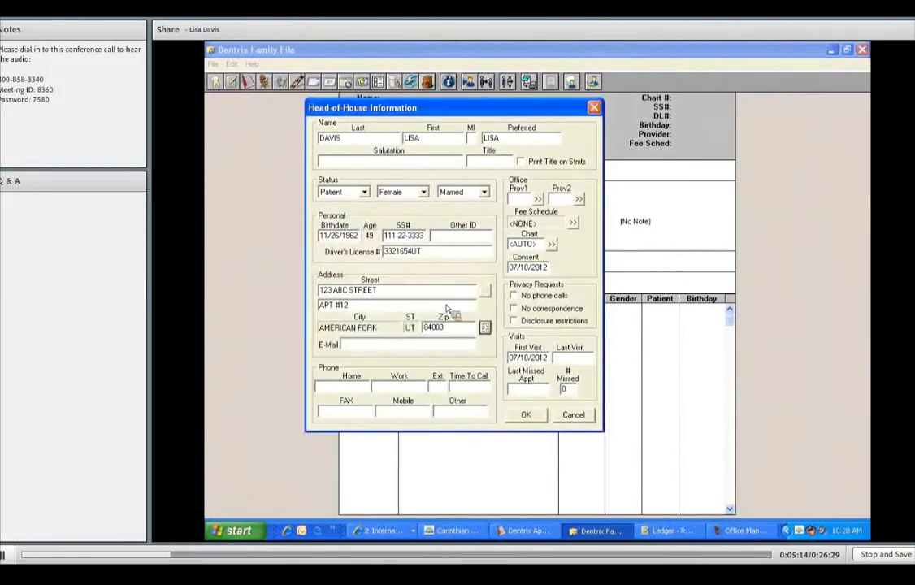
Fill in the patient's e-mail address
{"action": "key", "text": "Tab"}
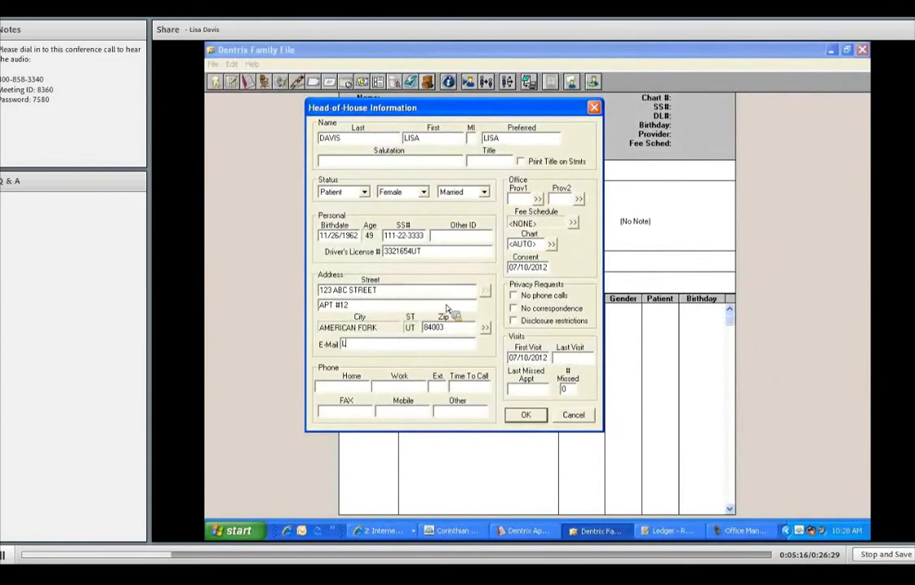
Enter the patient's home and work phone numbers
{"action": "key", "text": "Tab"}
{"action": "type", "text": "800"}
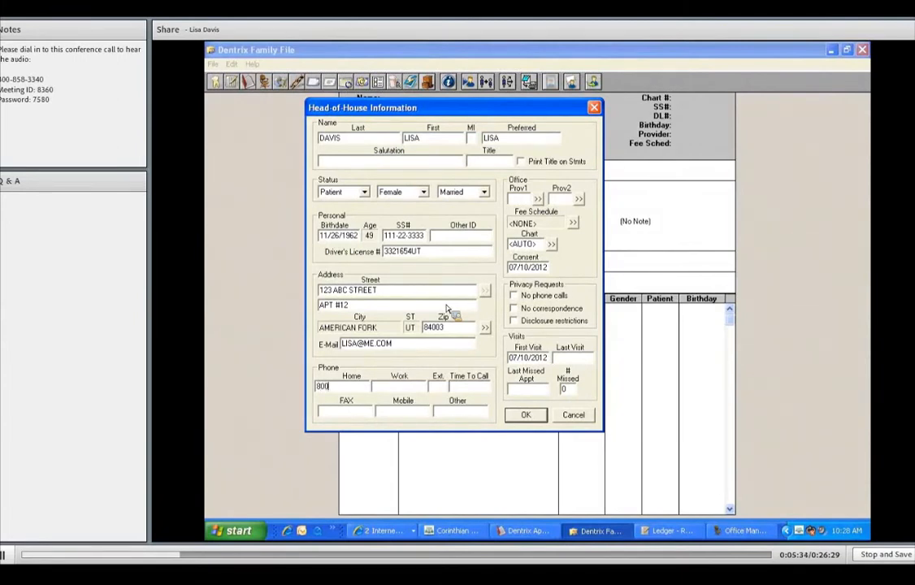
{"action": "type", "text": "1234567"}
{"action": "key", "text": "Tab"}
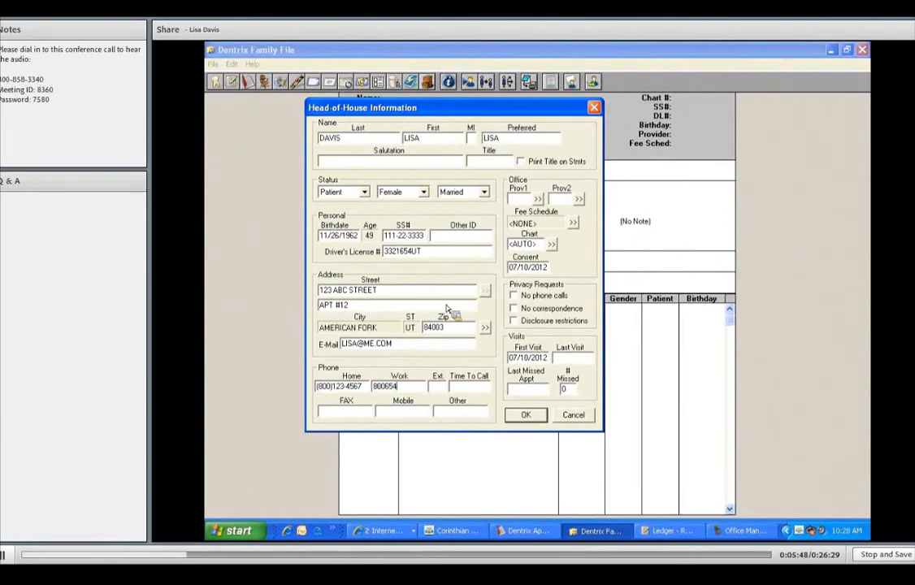
{"action": "key", "text": "Tab"}
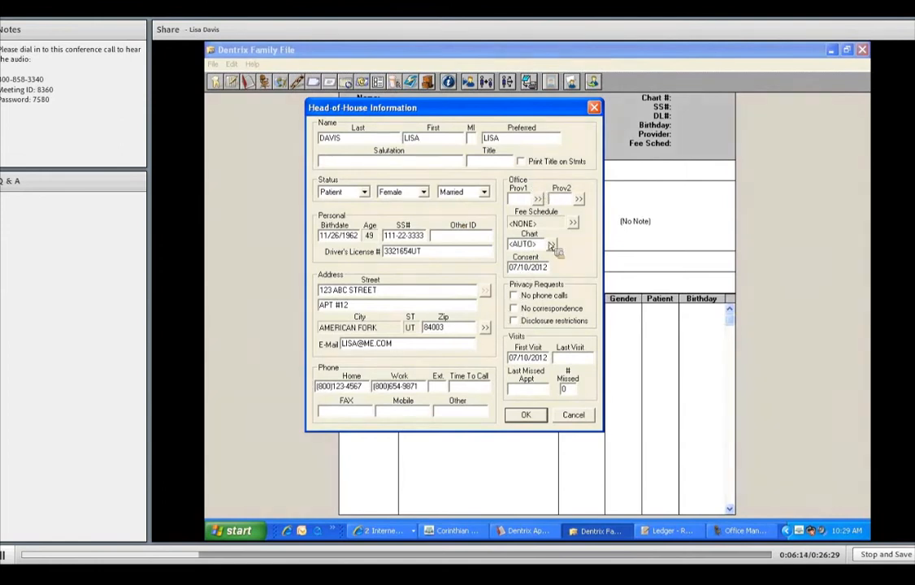
Assign DDS1 as the first provider and HYG1 as the second provider, then save the record
{"action": "left_click", "coordinate": [538, 200]}
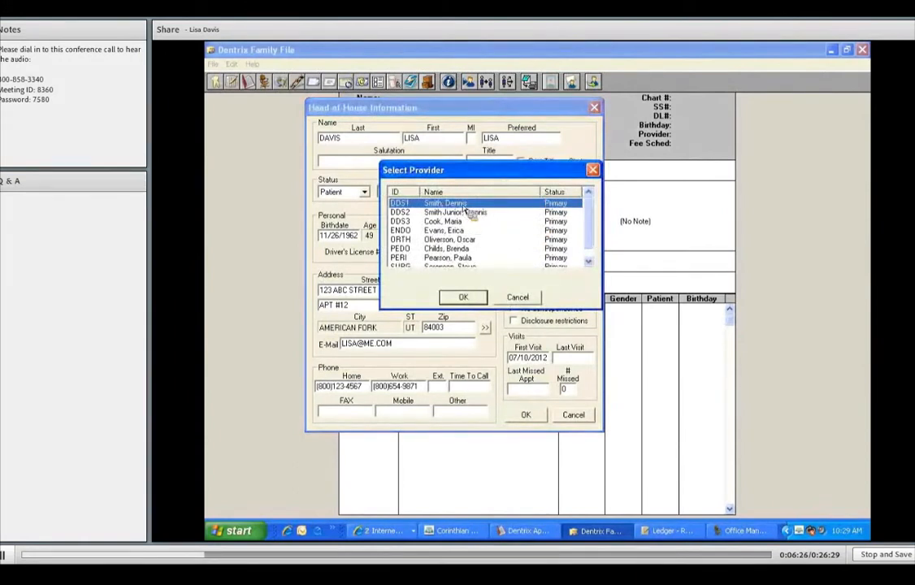
{"action": "left_click", "coordinate": [470, 298]}
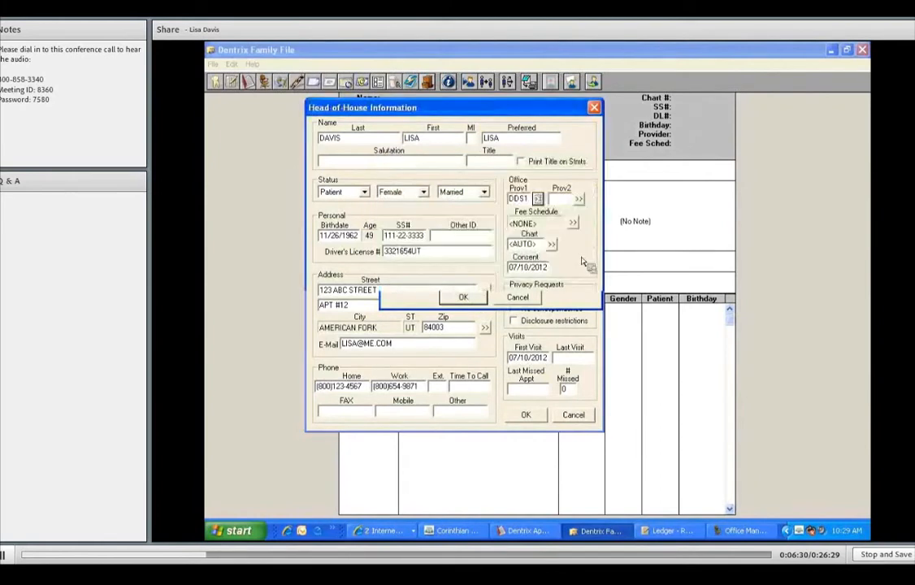
{"action": "left_click", "coordinate": [580, 199]}
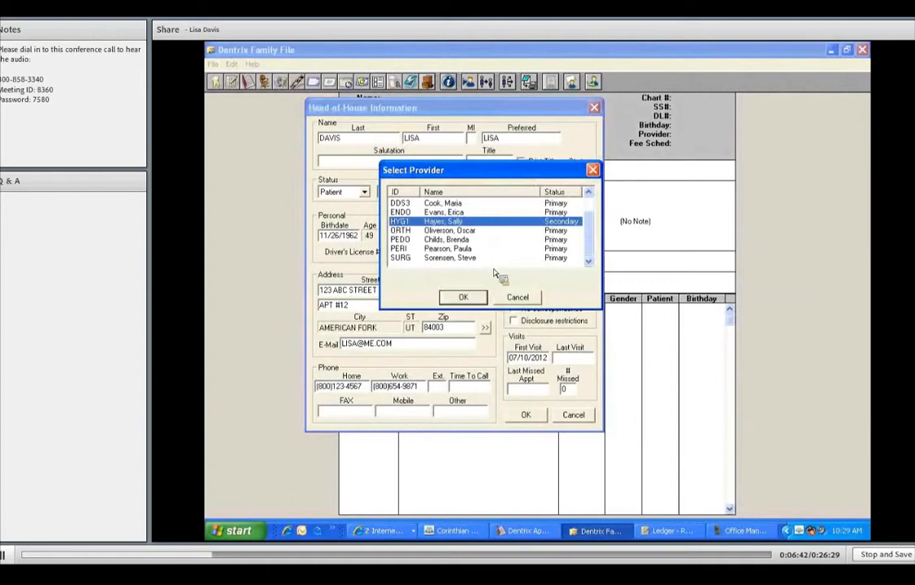
{"action": "left_click", "coordinate": [485, 297]}
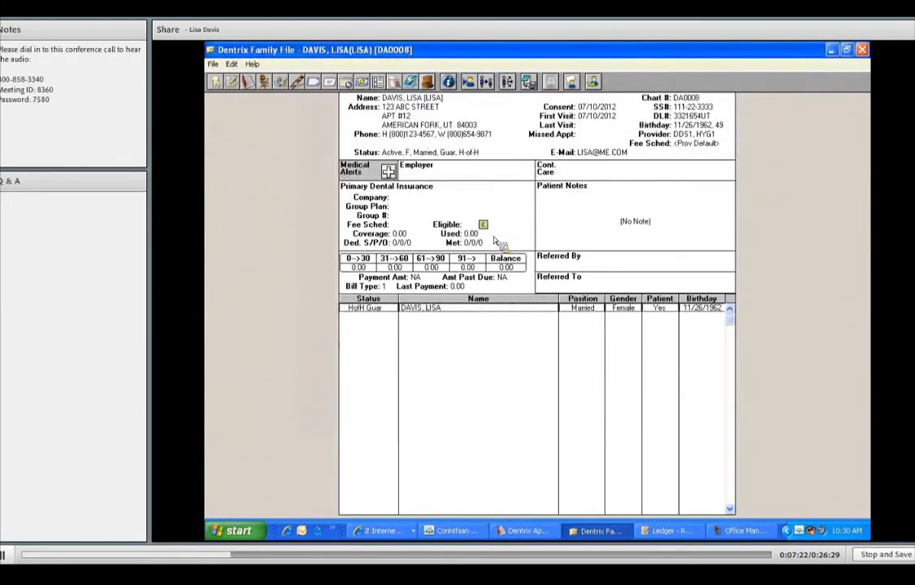
Search for the newly created patient and open their family file
{"action": "left_click", "coordinate": [471, 85]}
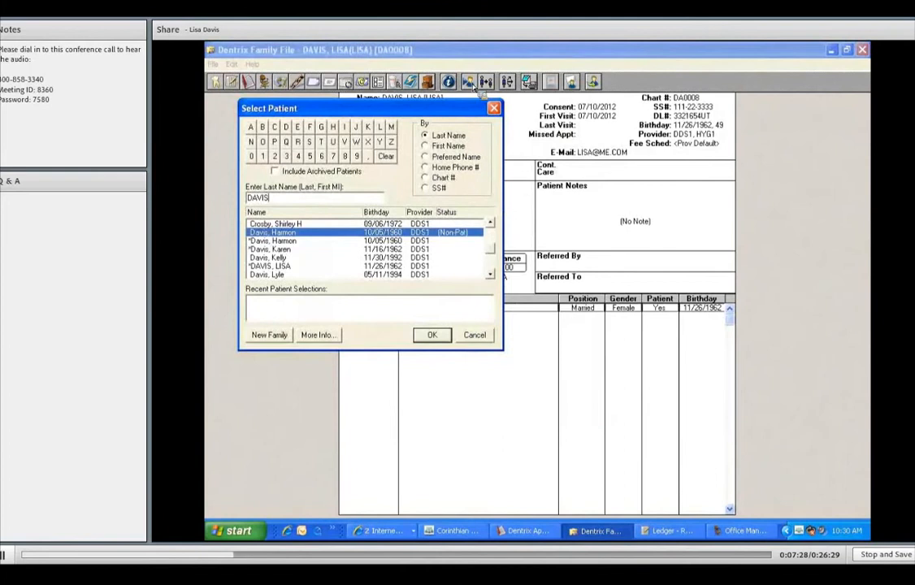
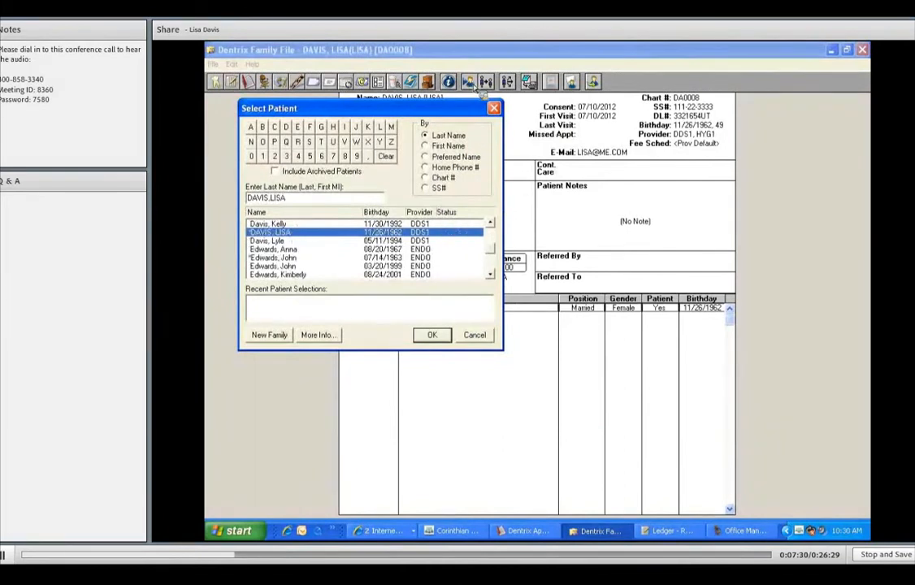
{"action": "left_click", "coordinate": [439, 337]}
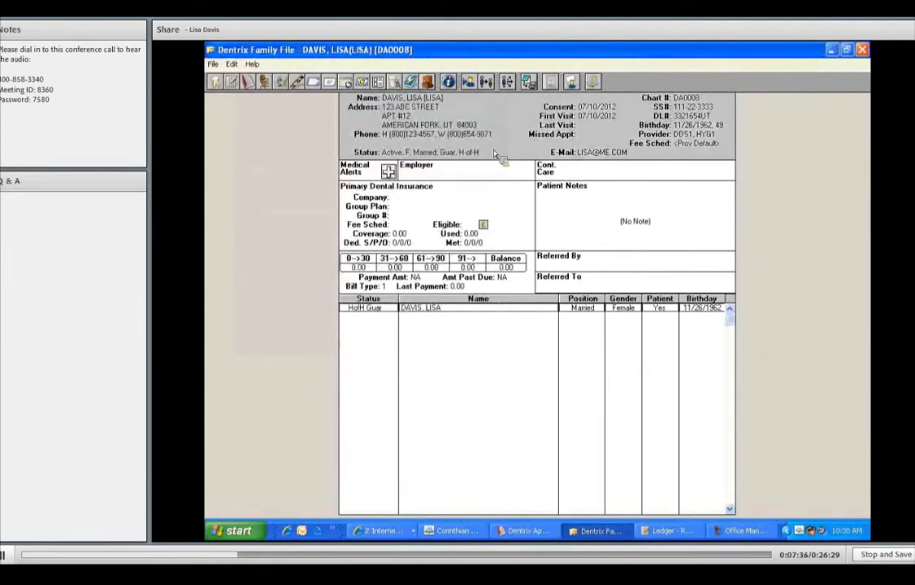
Add the Pre-Med - Amox, Allergy - Latex, Fainting and Other medical alerts to the patient and close the alerts
{"action": "left_click", "coordinate": [388, 171]}
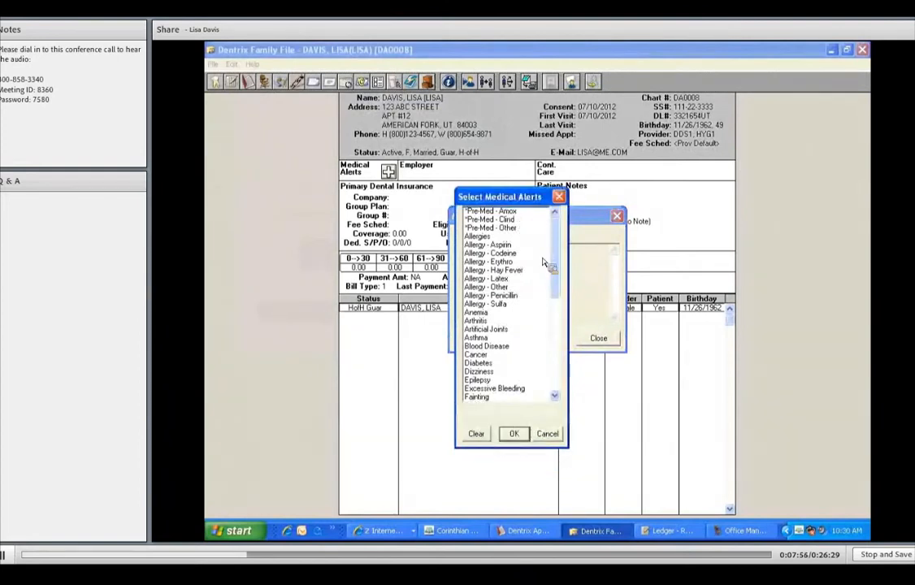
{"action": "left_click", "coordinate": [508, 279]}
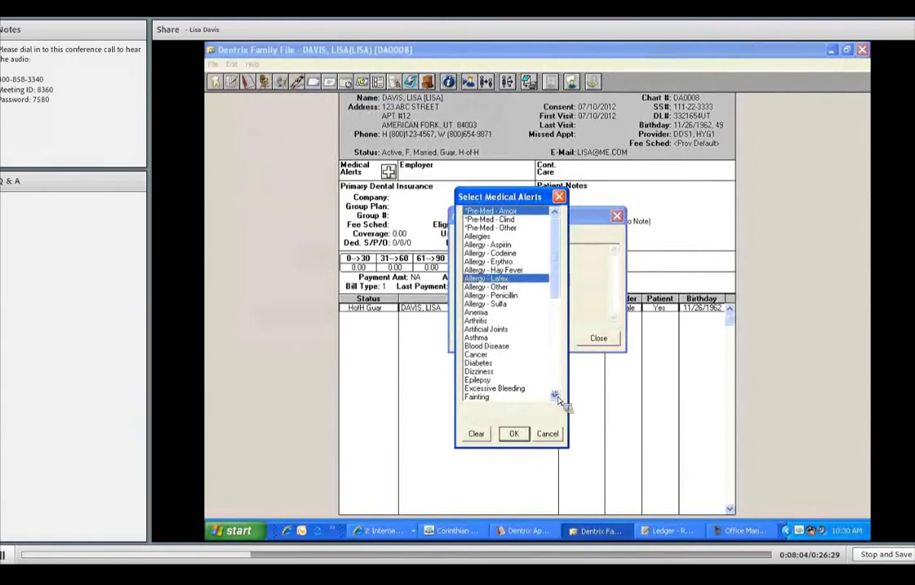
{"action": "left_click", "coordinate": [555, 396]}
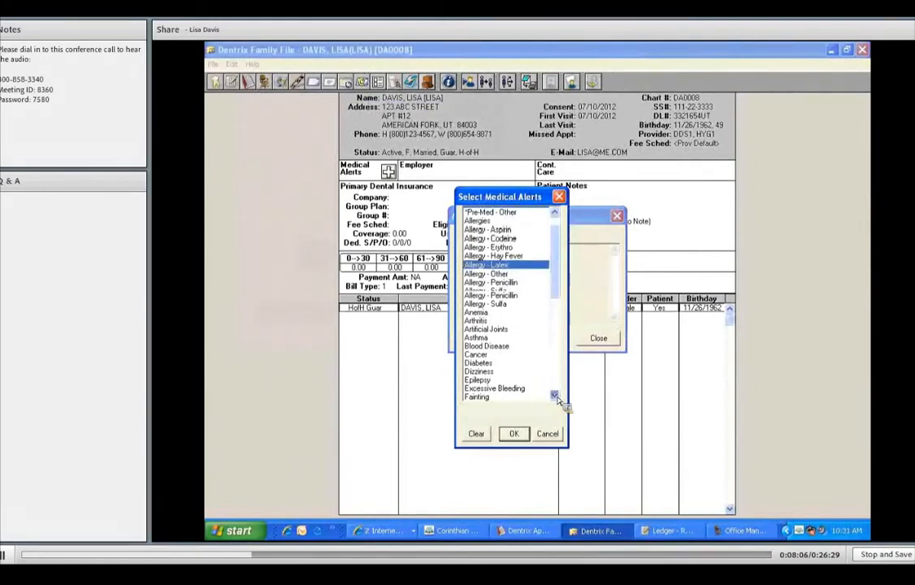
{"action": "left_click", "coordinate": [554, 397]}
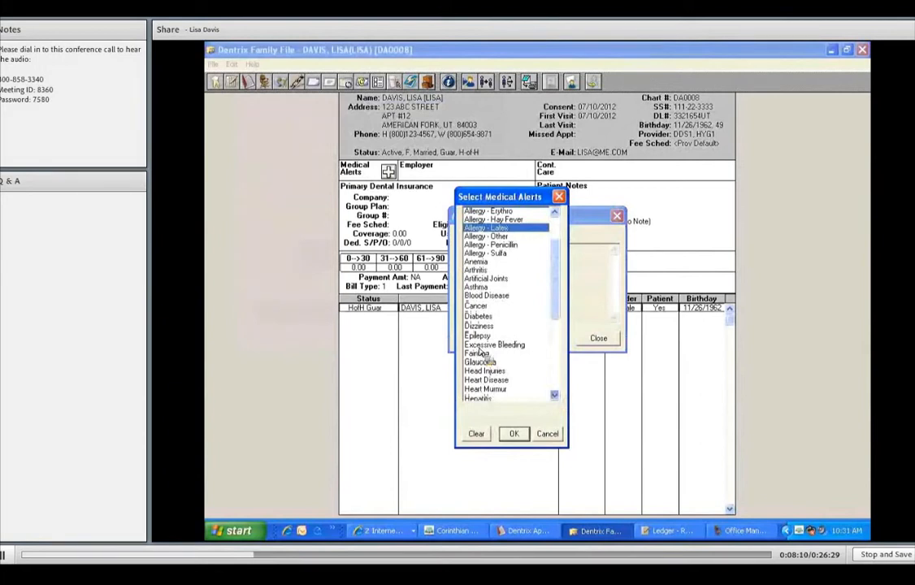
{"action": "left_click", "coordinate": [482, 348]}
{"action": "left_click_drag", "start_coordinate": [557, 286], "coordinate": [559, 355]}
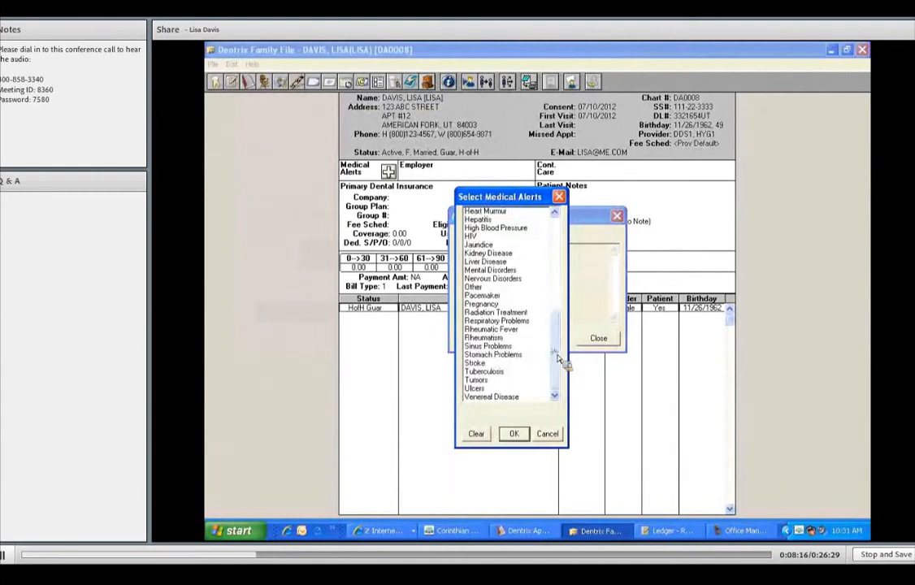
{"action": "left_click", "coordinate": [557, 258]}
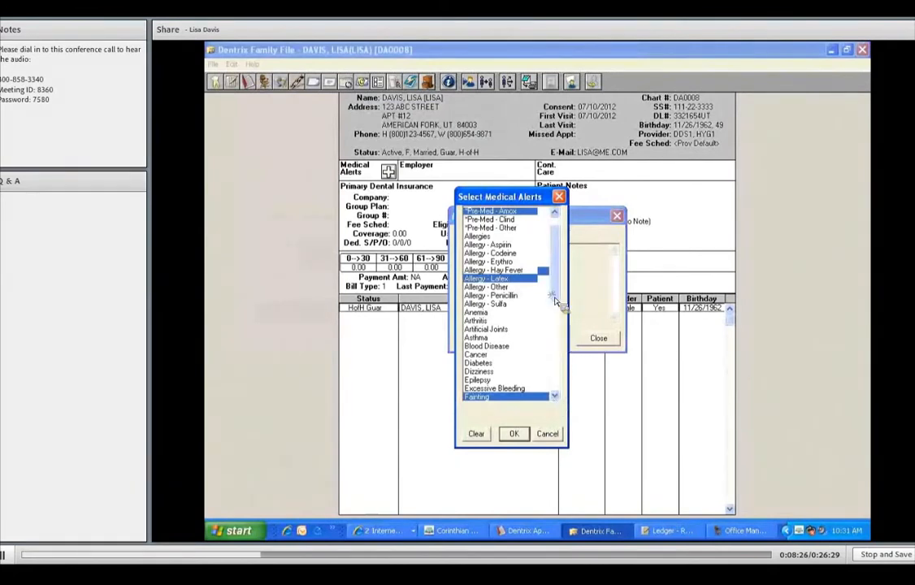
{"action": "scroll", "coordinate": [556, 310], "scroll_direction": "down", "scroll_amount": 2}
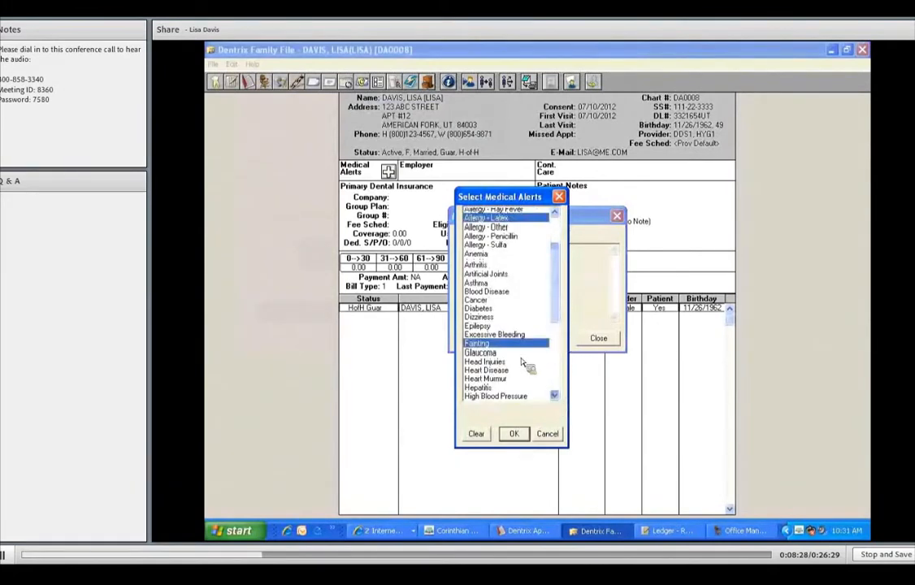
{"action": "scroll", "coordinate": [479, 389], "scroll_direction": "down", "scroll_amount": 3}
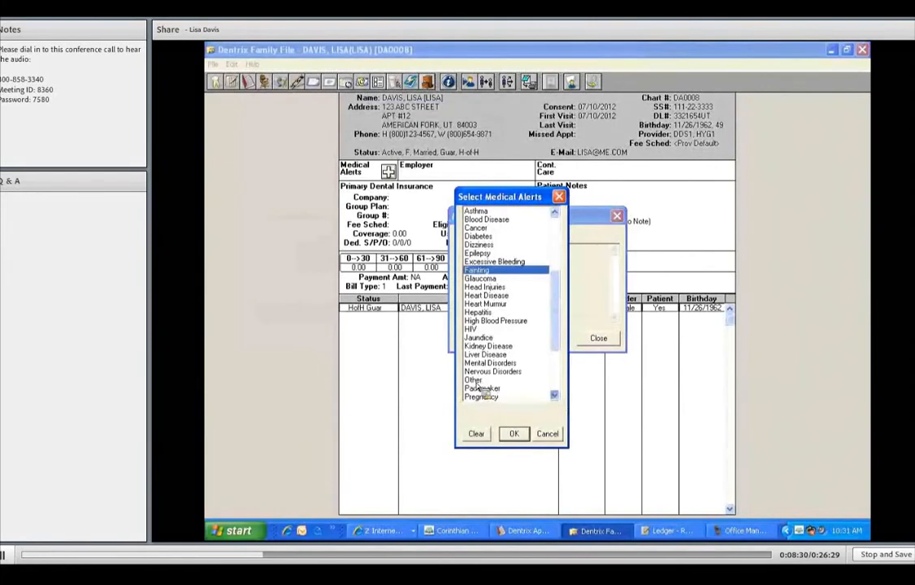
{"action": "left_click", "coordinate": [479, 385]}
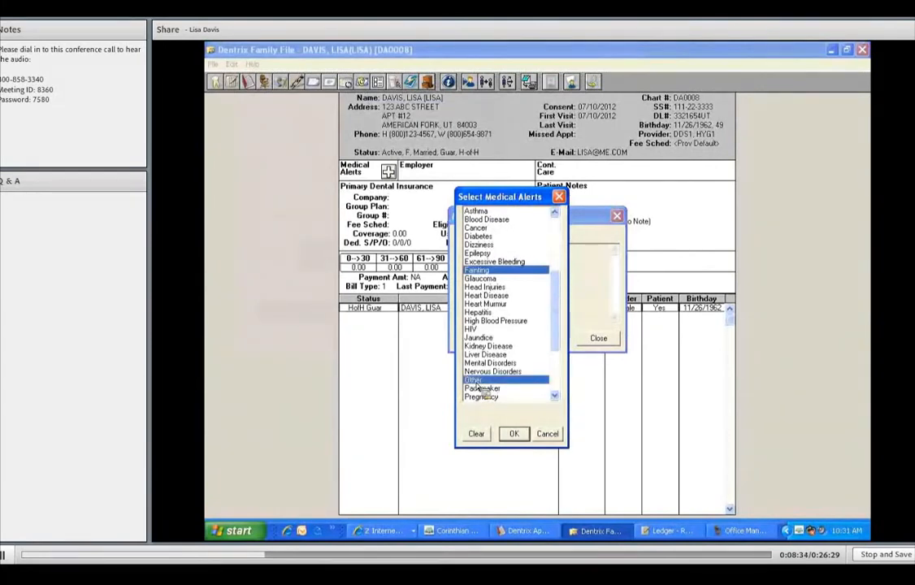
{"action": "left_click", "coordinate": [515, 434]}
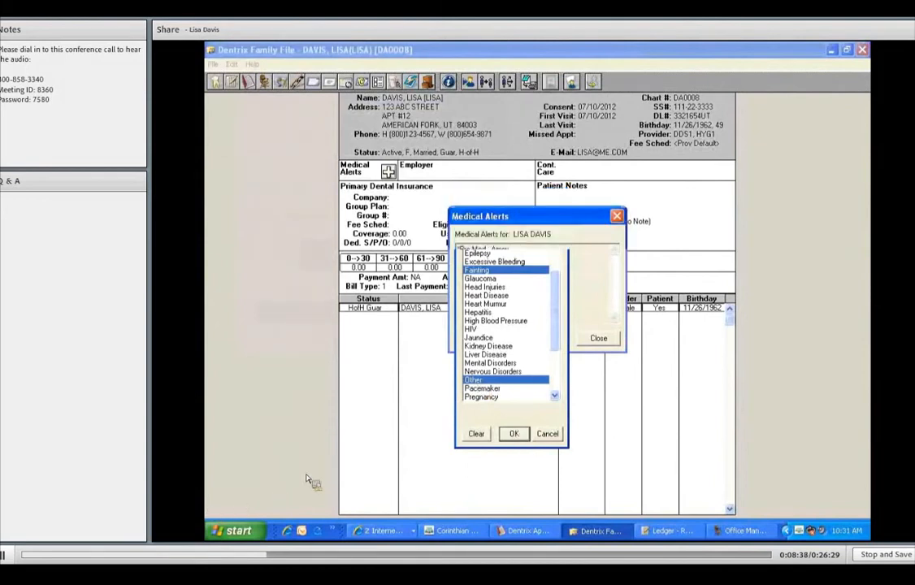
{"action": "left_click", "coordinate": [590, 339]}
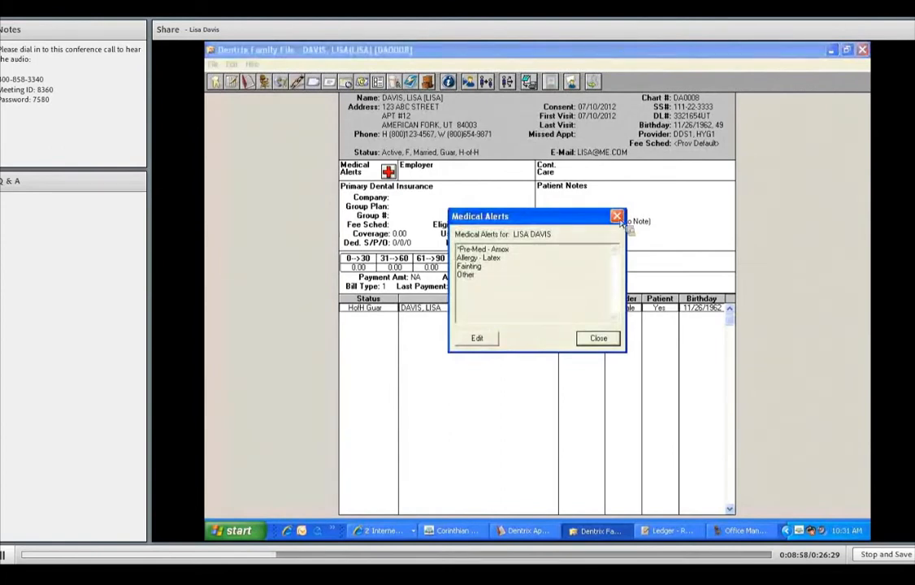
{"action": "left_click", "coordinate": [617, 217]}
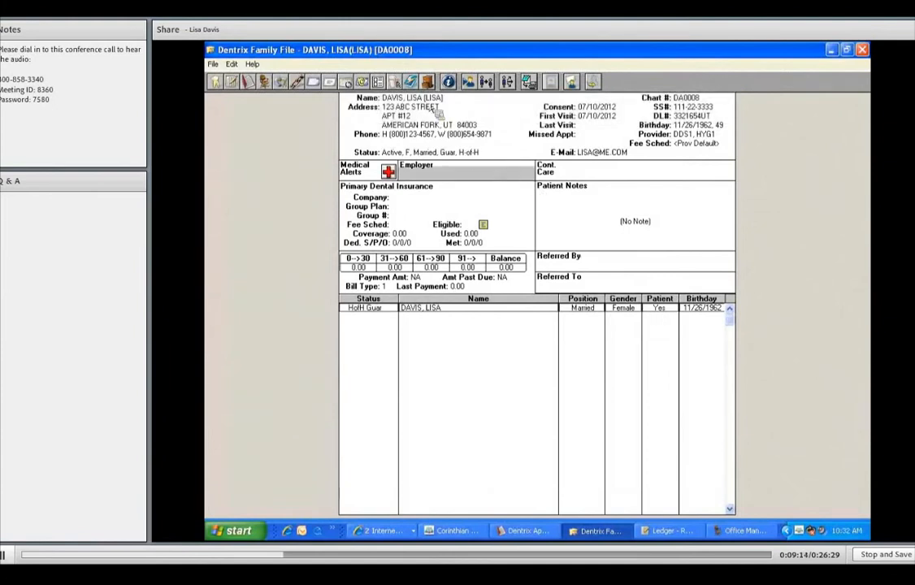
Open the employer information and enter SMITHS as the employer name with street address 123456
{"action": "double_click", "coordinate": [471, 167]}
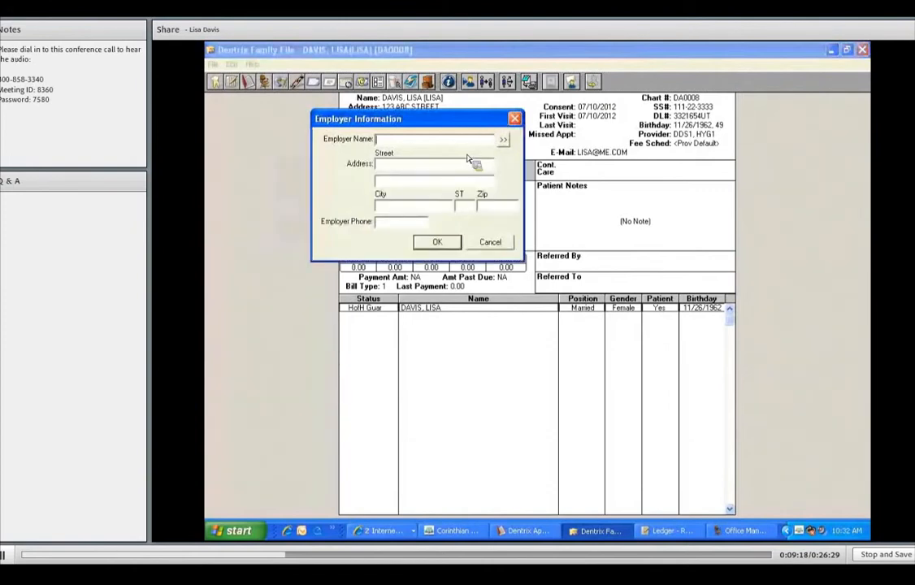
{"action": "type", "text": "SMITHS"}
{"action": "key", "text": "Tab"}
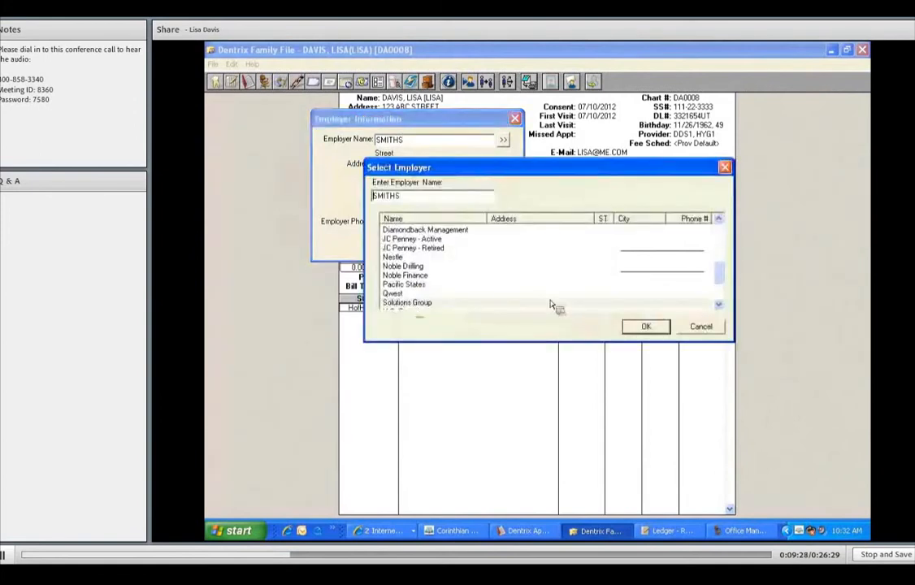
{"action": "left_click", "coordinate": [645, 325]}
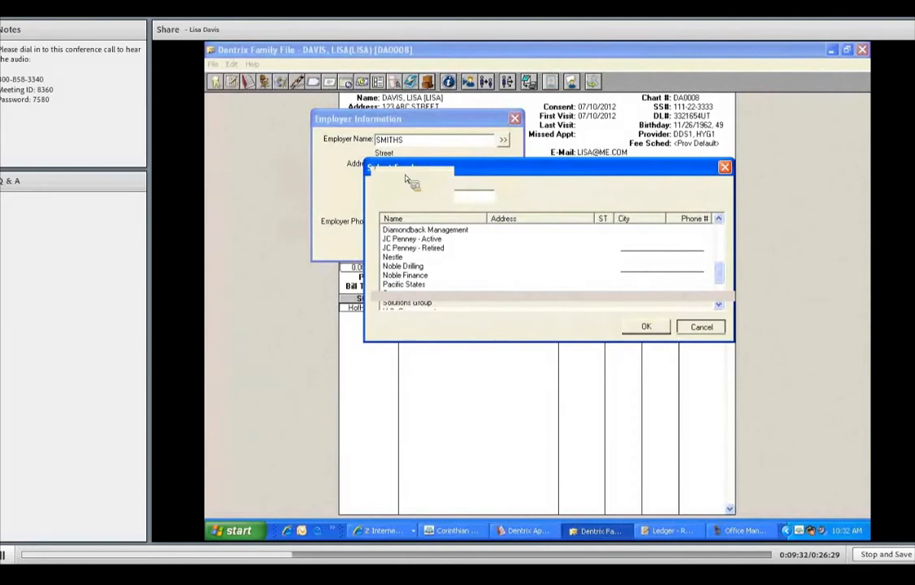
{"action": "type", "text": "123456"}
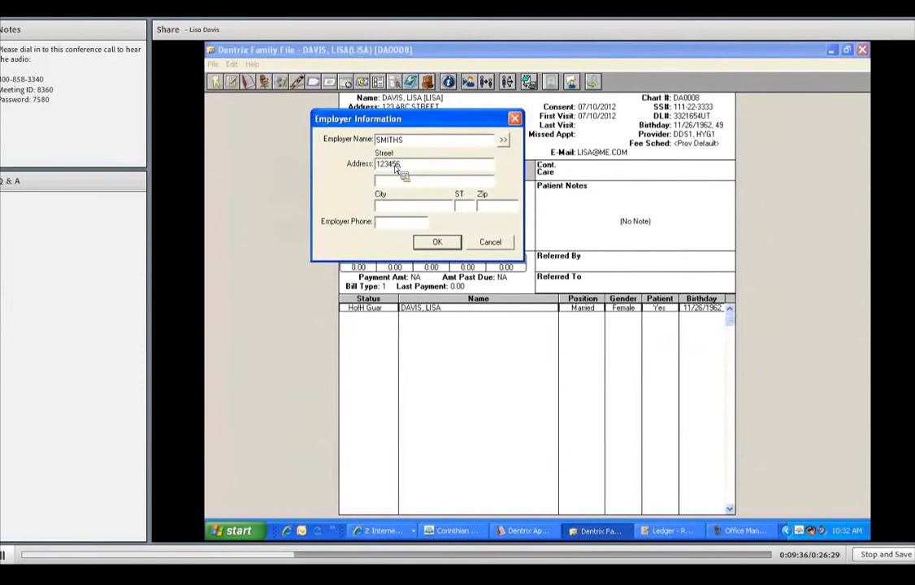
Enter the employer's city SLC, state UT and zip 84111, then save the employer information
{"action": "left_click", "coordinate": [392, 208]}
{"action": "type", "text": "SLC"}
{"action": "key", "text": "Tab"}
{"action": "type", "text": "UT"}
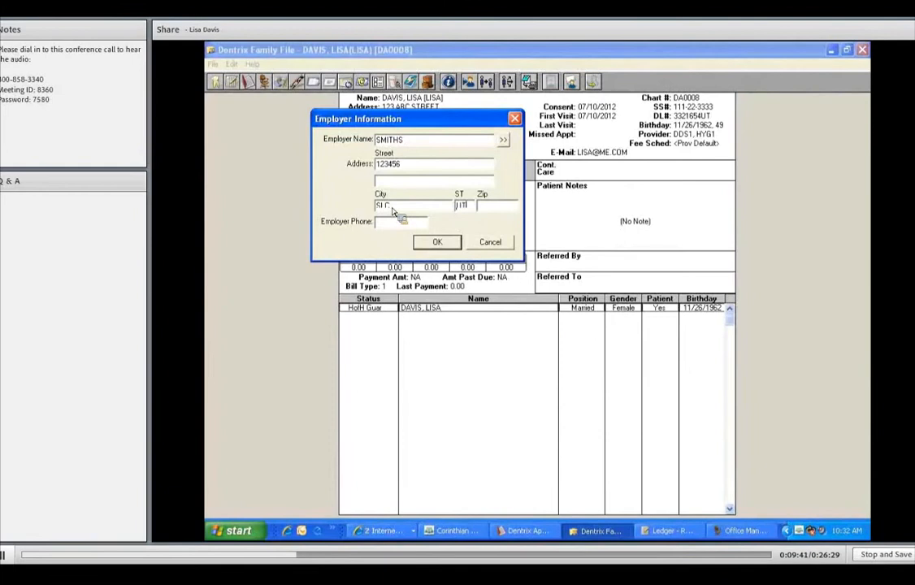
{"action": "key", "text": "Tab"}
{"action": "type", "text": "84111"}
{"action": "left_click", "coordinate": [437, 242]}
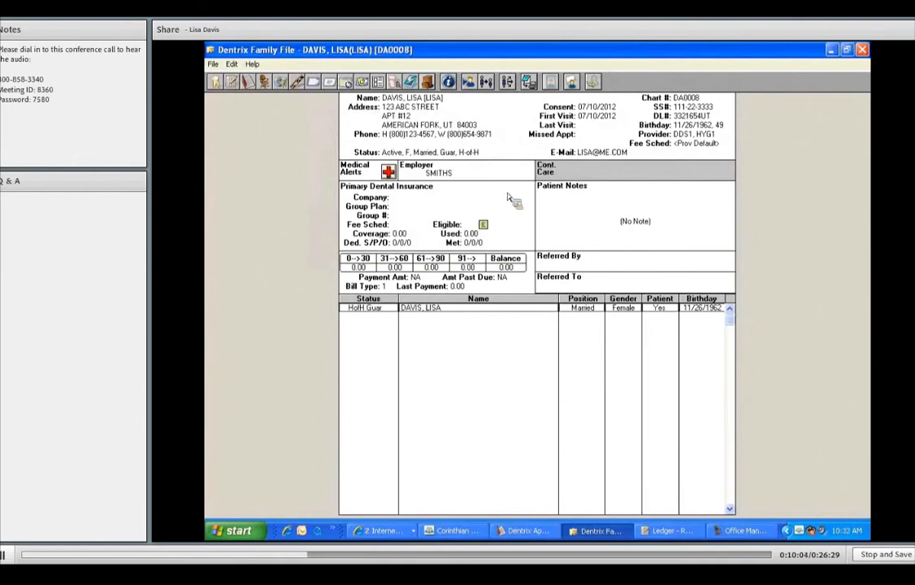
Open continuing care and set a PERIO recall using a months interval, due 10/11/2012
{"action": "double_click", "coordinate": [609, 176]}
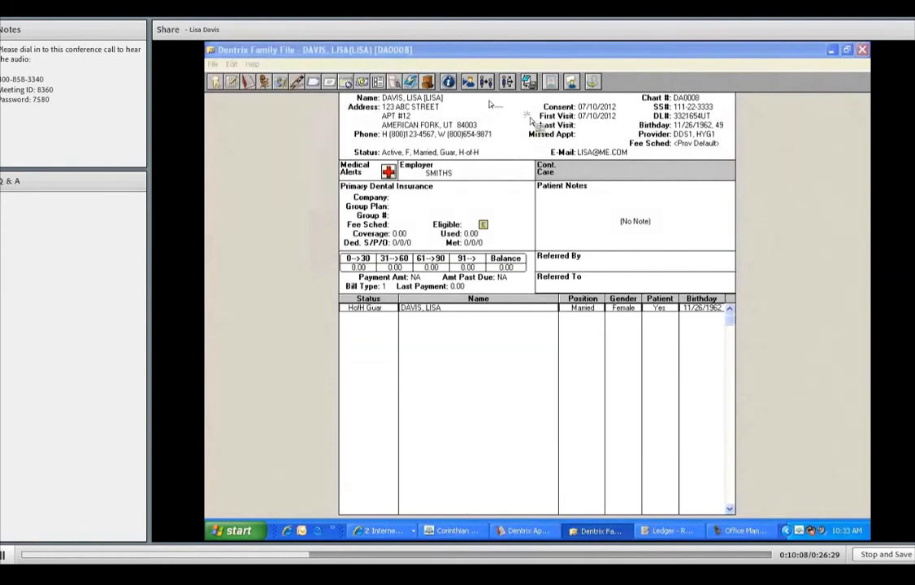
{"action": "double_click", "coordinate": [560, 166]}
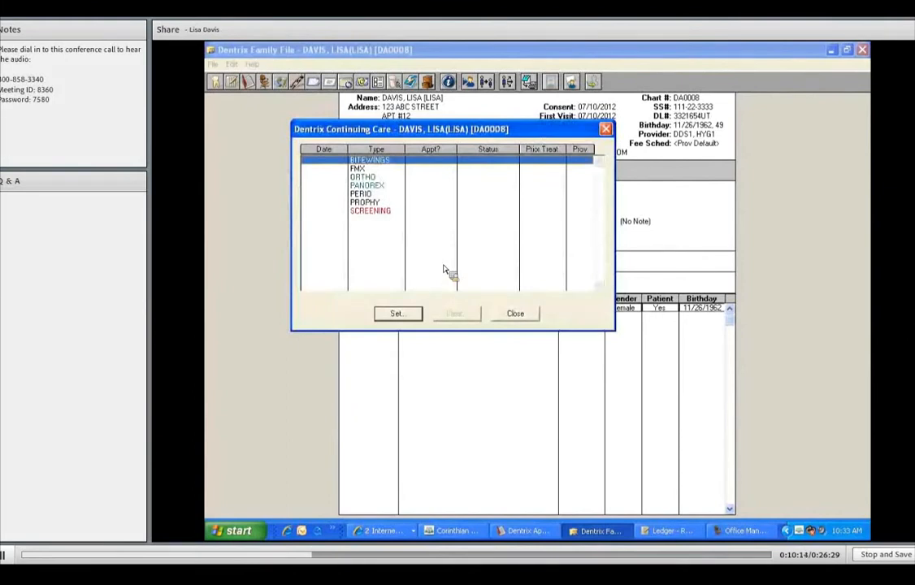
{"action": "left_click", "coordinate": [379, 168]}
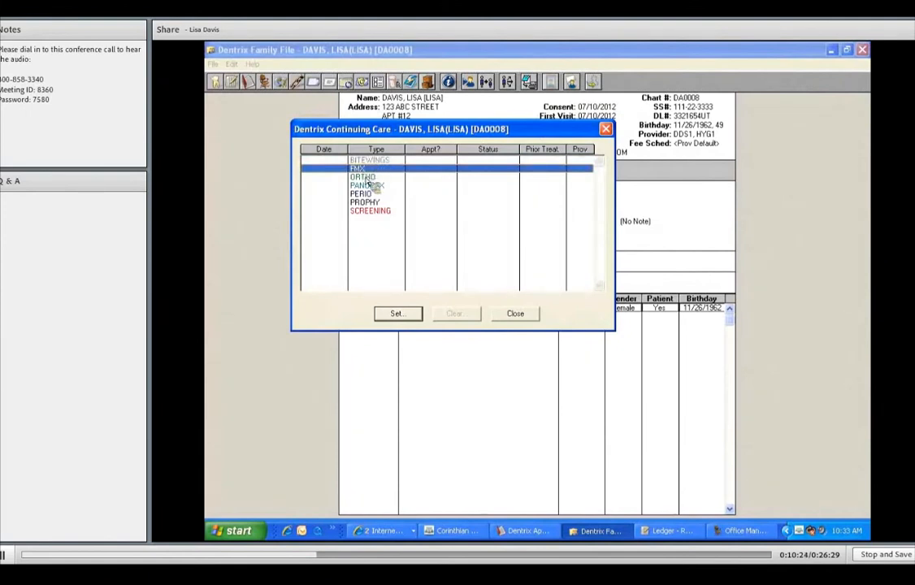
{"action": "left_click", "coordinate": [329, 177]}
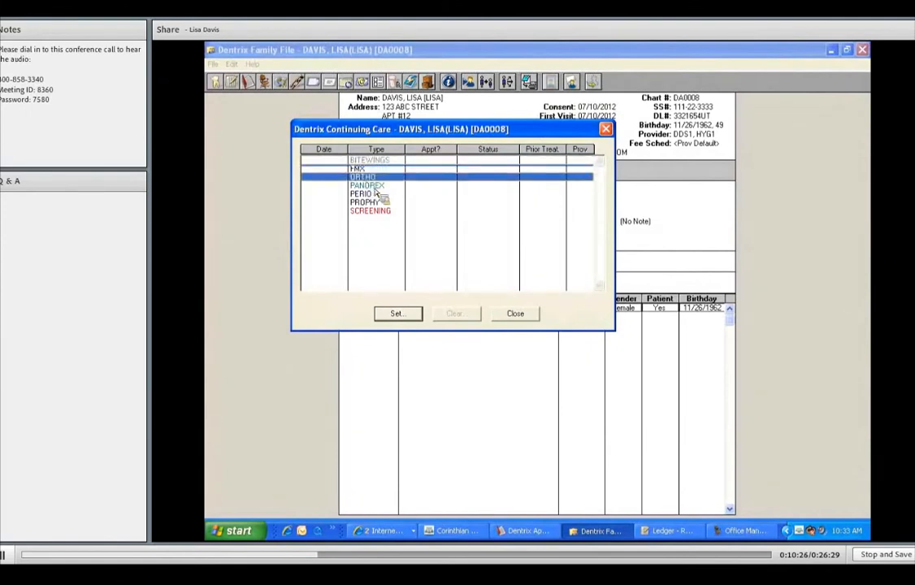
{"action": "left_click", "coordinate": [385, 203]}
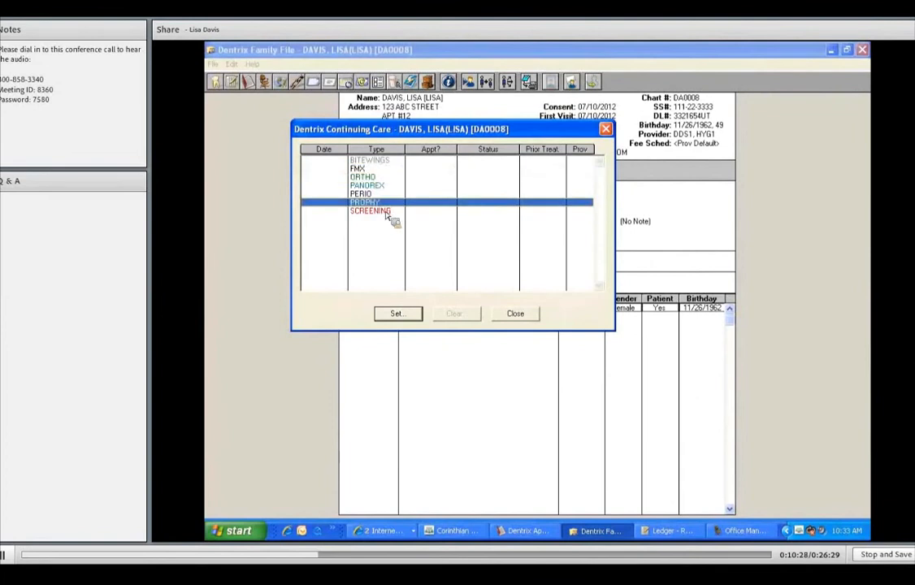
{"action": "left_click", "coordinate": [387, 212]}
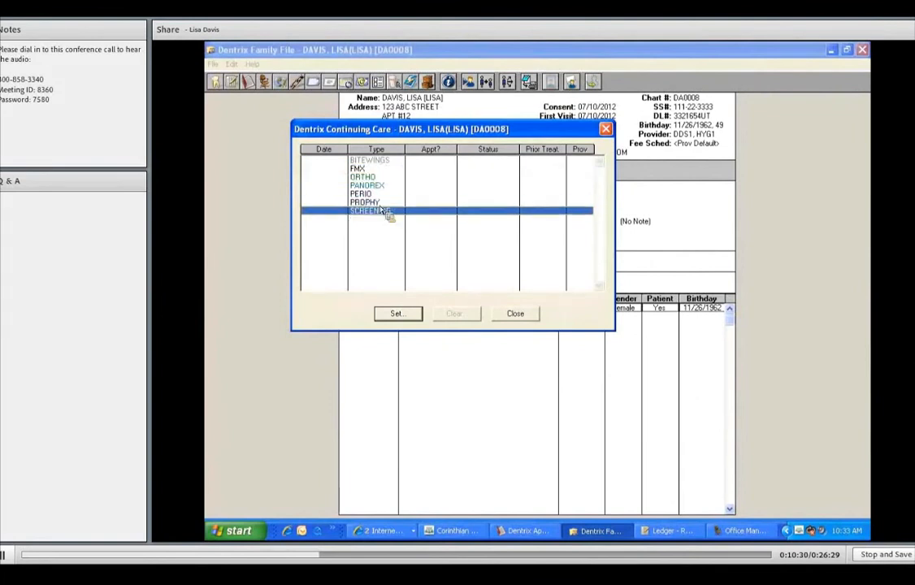
{"action": "left_click", "coordinate": [386, 195]}
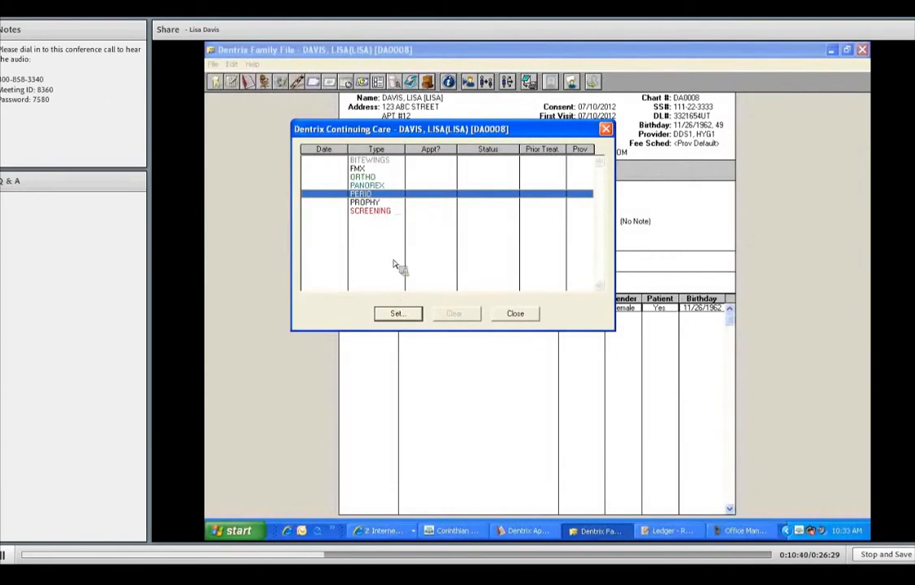
{"action": "left_click", "coordinate": [407, 315]}
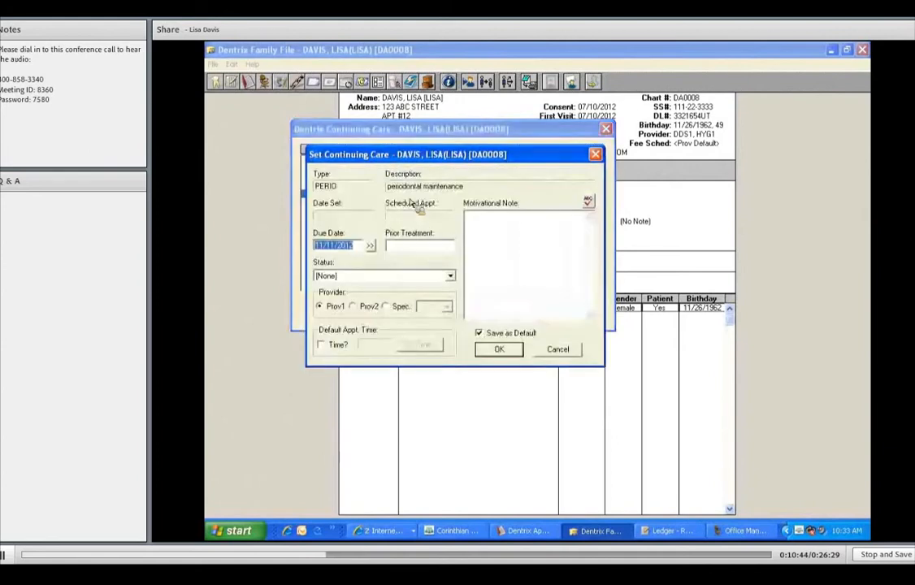
{"action": "left_click", "coordinate": [370, 245]}
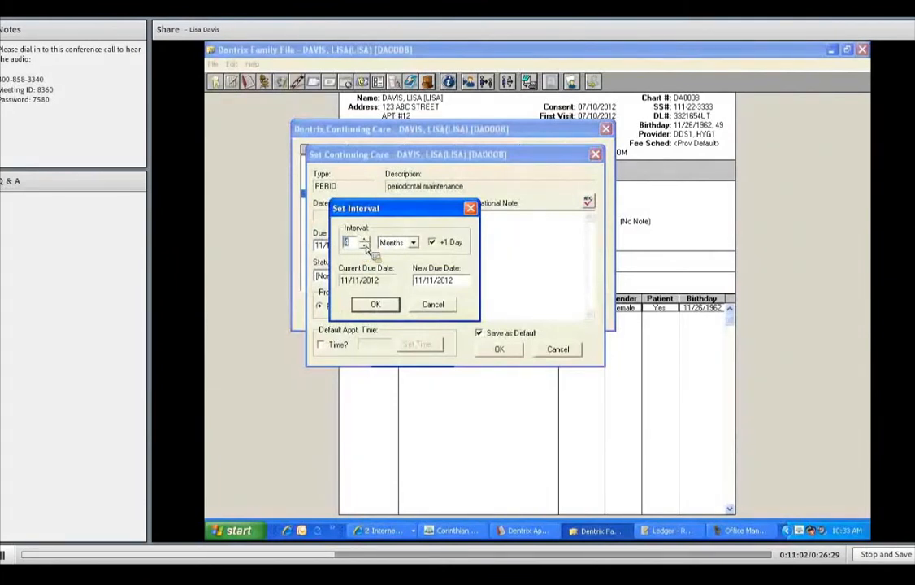
{"action": "left_click", "coordinate": [433, 242]}
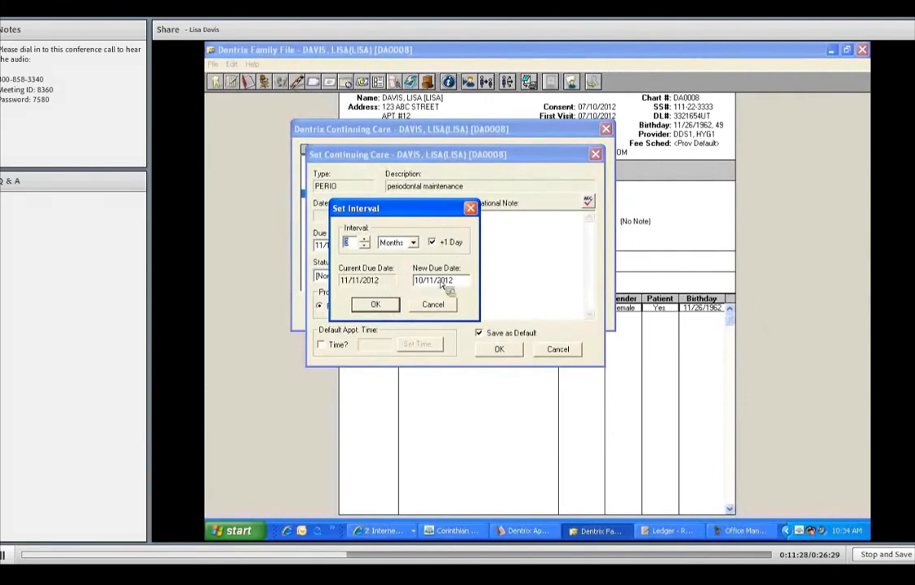
{"action": "left_click", "coordinate": [377, 306]}
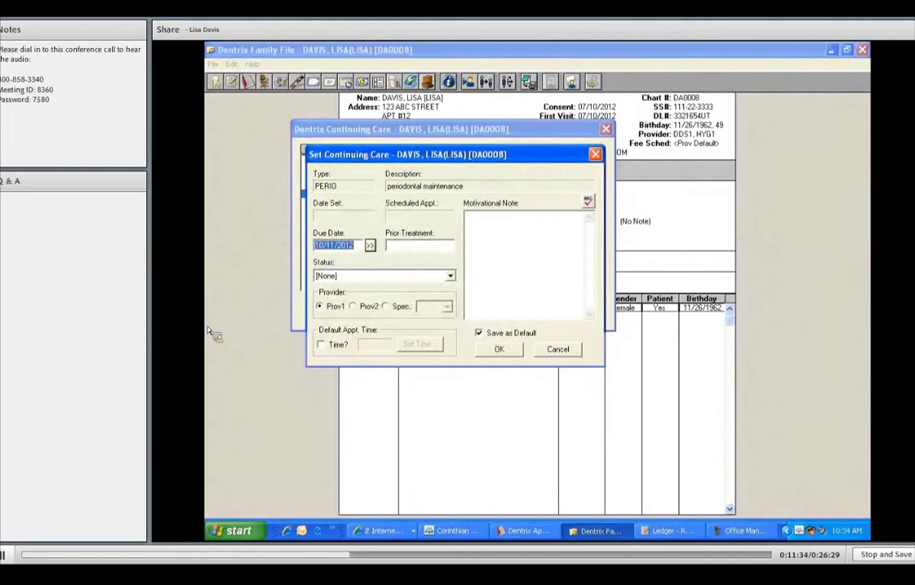
{"action": "key", "text": "Return"}
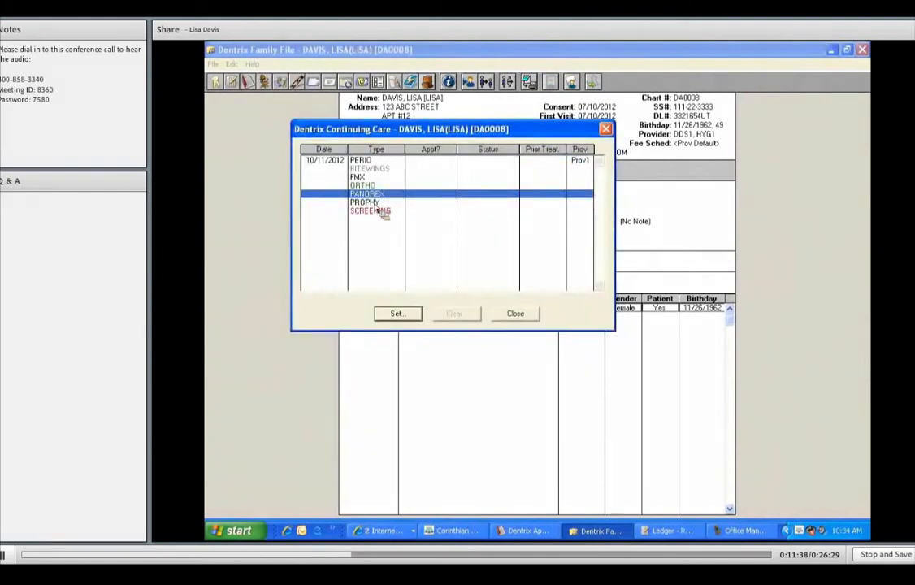
Set a PROPHY continuing care recall using a months interval, due 01/11/2013, and close continuing care
{"action": "key", "text": "Down"}
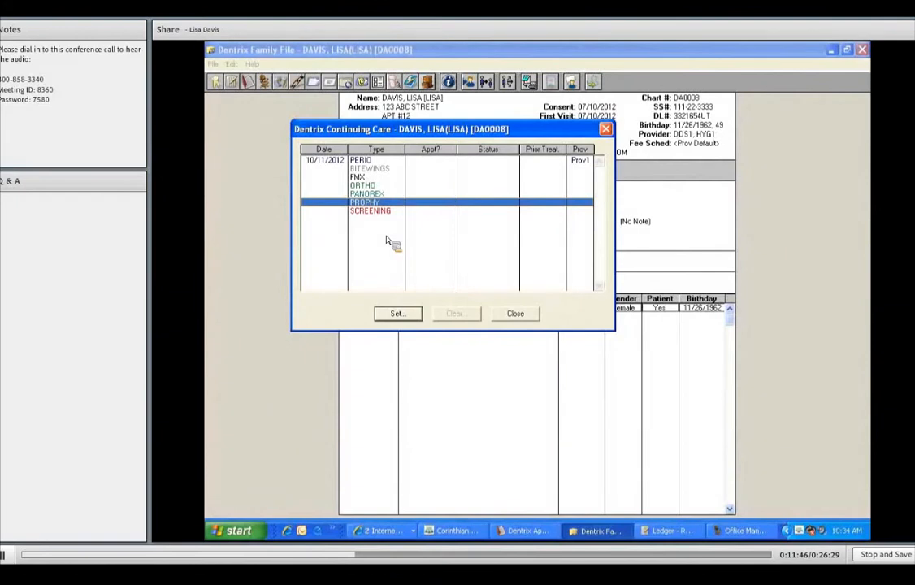
{"action": "left_click", "coordinate": [407, 317]}
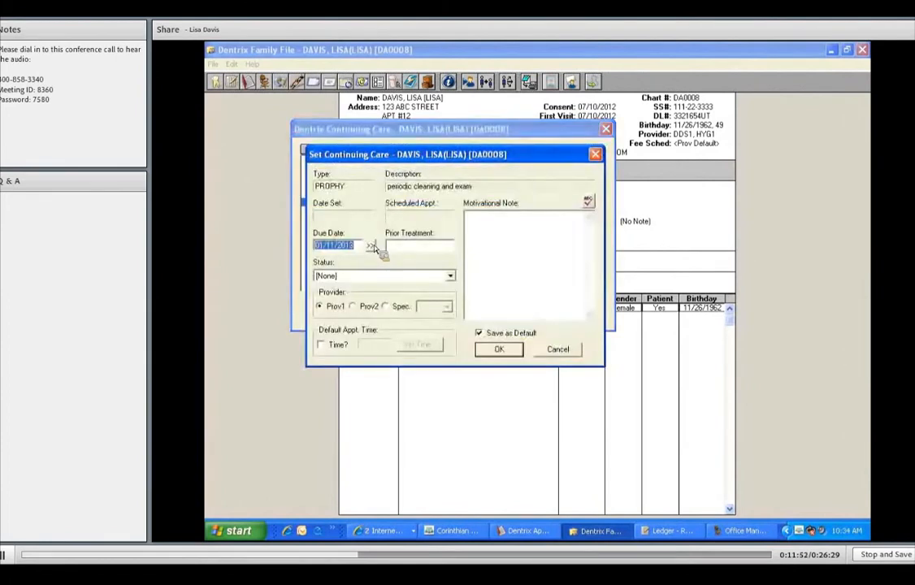
{"action": "left_click", "coordinate": [372, 246]}
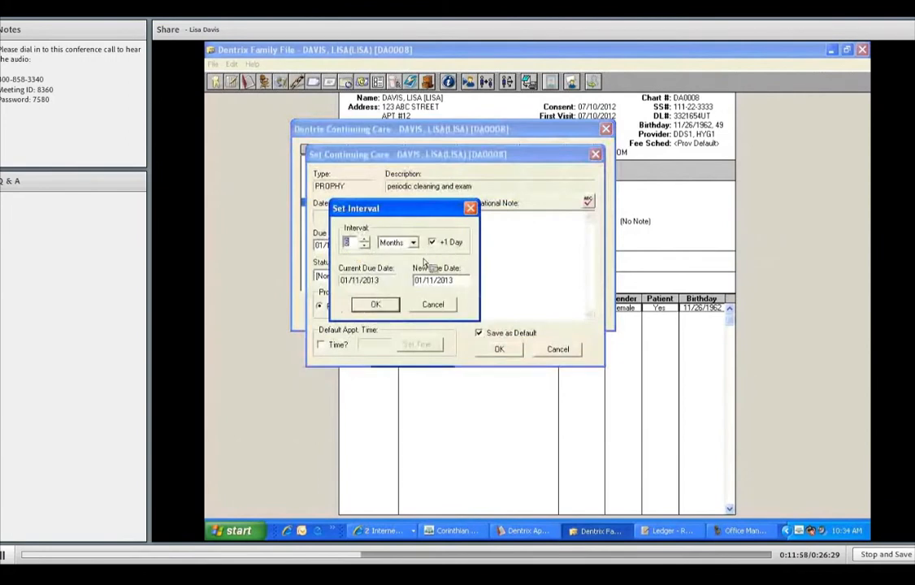
{"action": "left_click", "coordinate": [376, 307]}
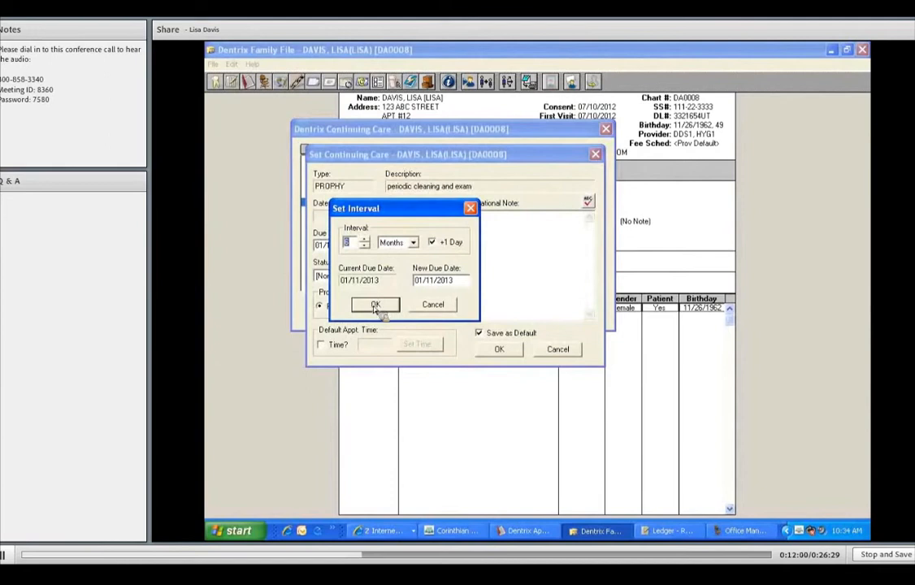
{"action": "left_click", "coordinate": [496, 352]}
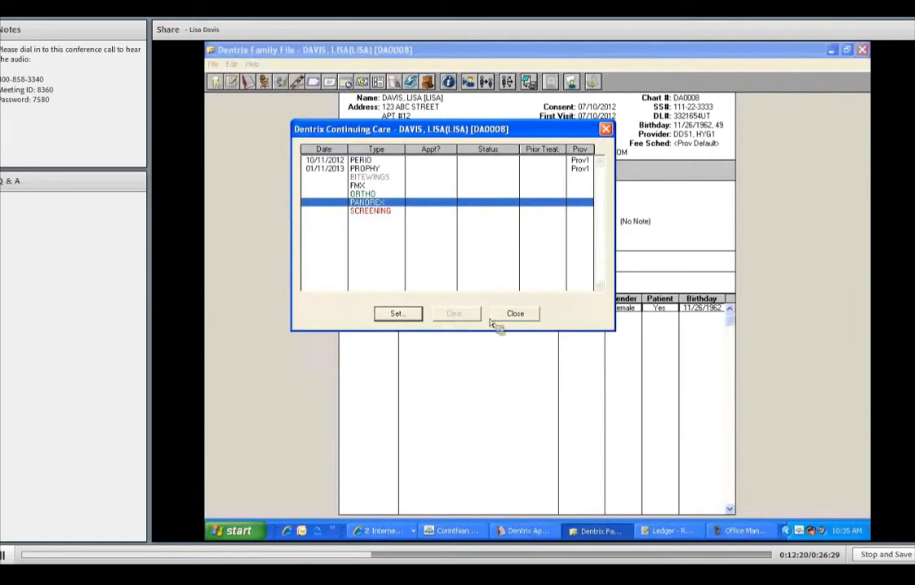
{"action": "left_click", "coordinate": [520, 312]}
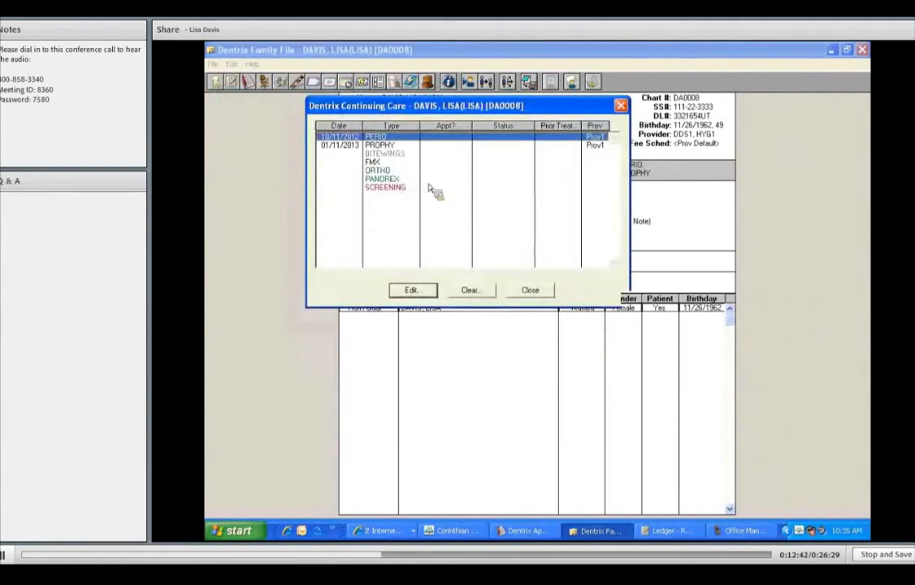
Set a PANOREX continuing care recall using a years interval and save it
{"action": "left_click", "coordinate": [432, 180]}
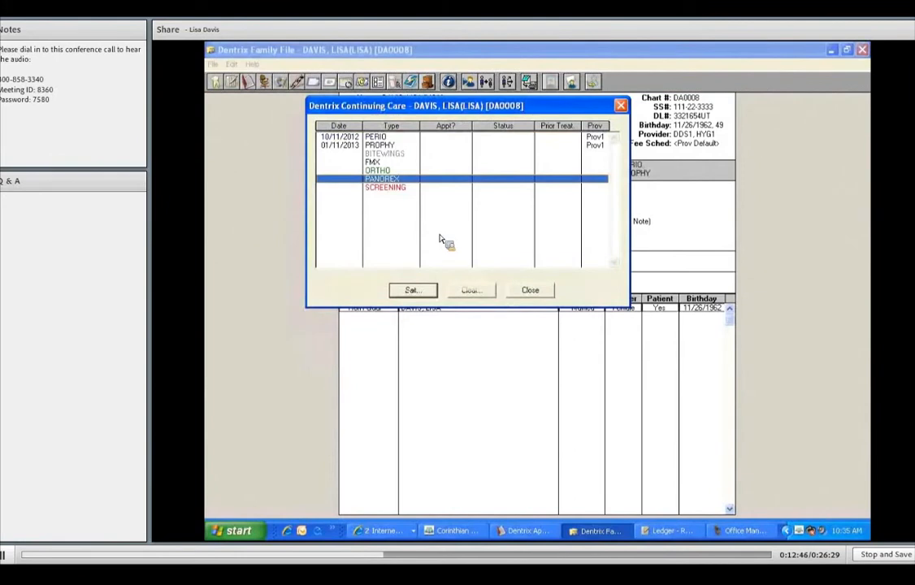
{"action": "left_click", "coordinate": [422, 291]}
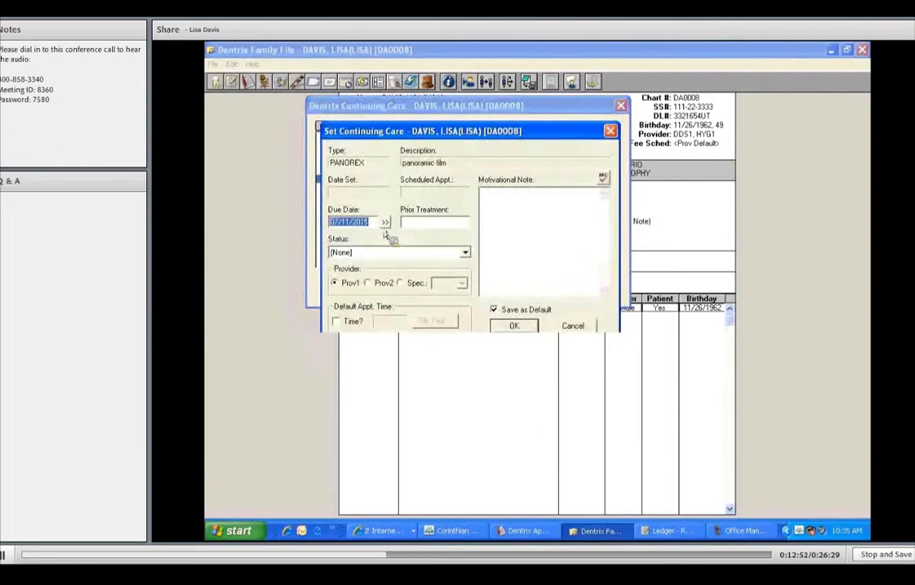
{"action": "left_click", "coordinate": [384, 222]}
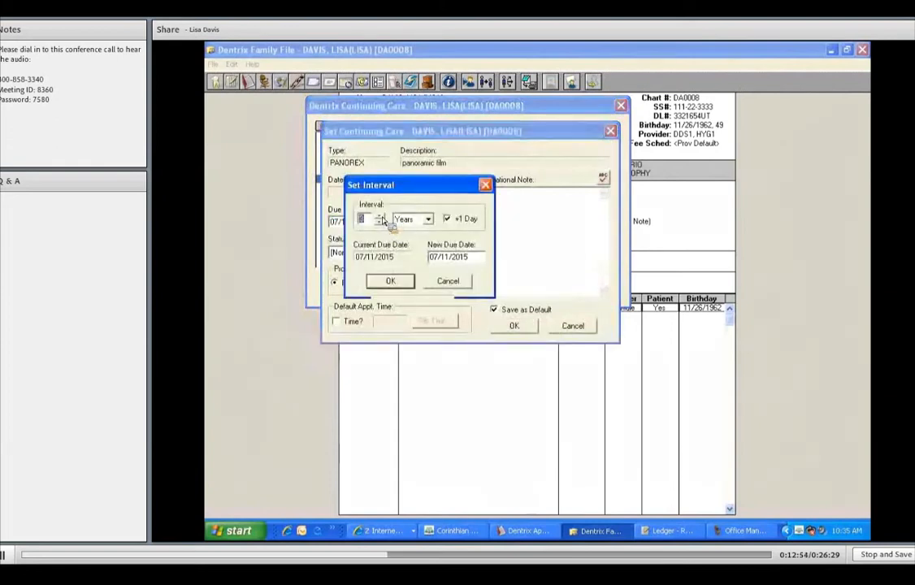
{"action": "left_click", "coordinate": [394, 280]}
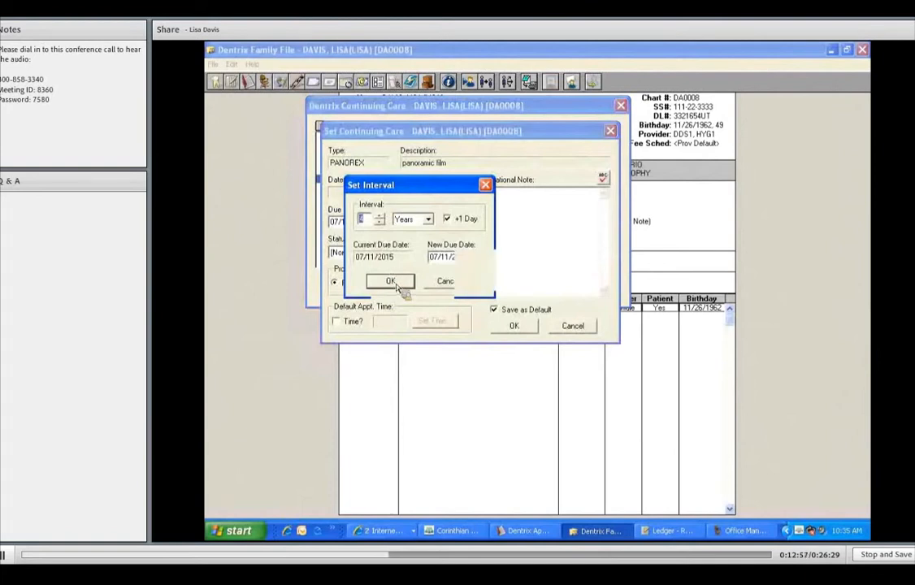
{"action": "left_click", "coordinate": [526, 331]}
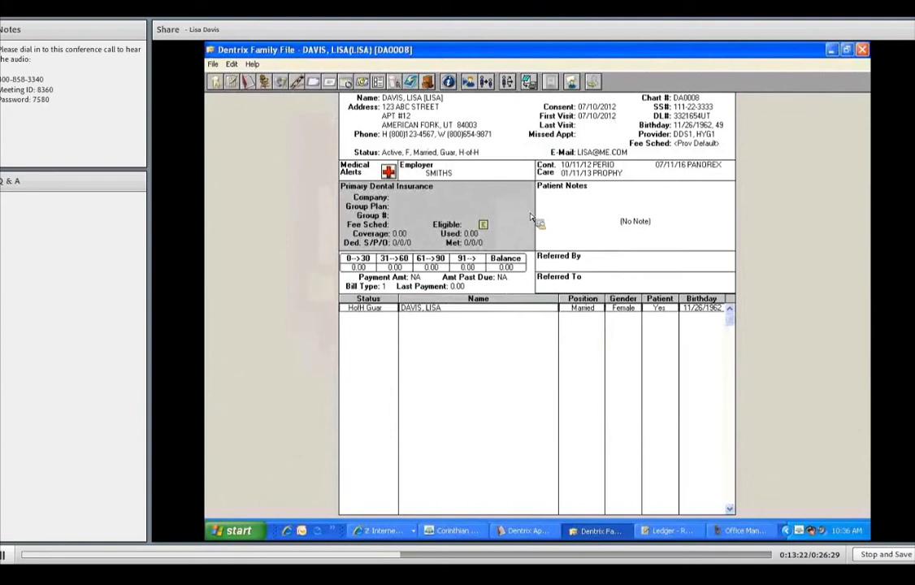
Open the patient note, insert a dateline and enter "Is the Dr's best friend!"
{"action": "left_click", "coordinate": [583, 220]}
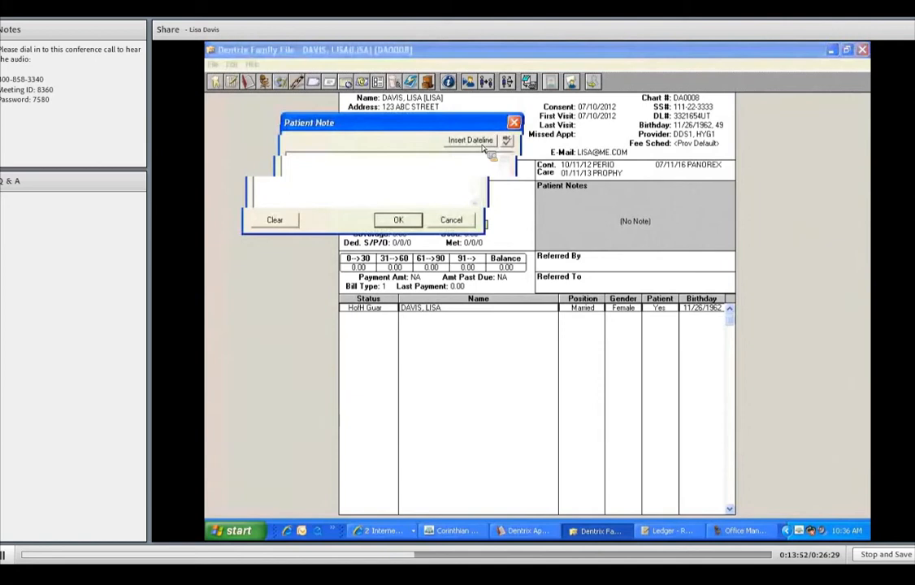
{"action": "left_click", "coordinate": [471, 140]}
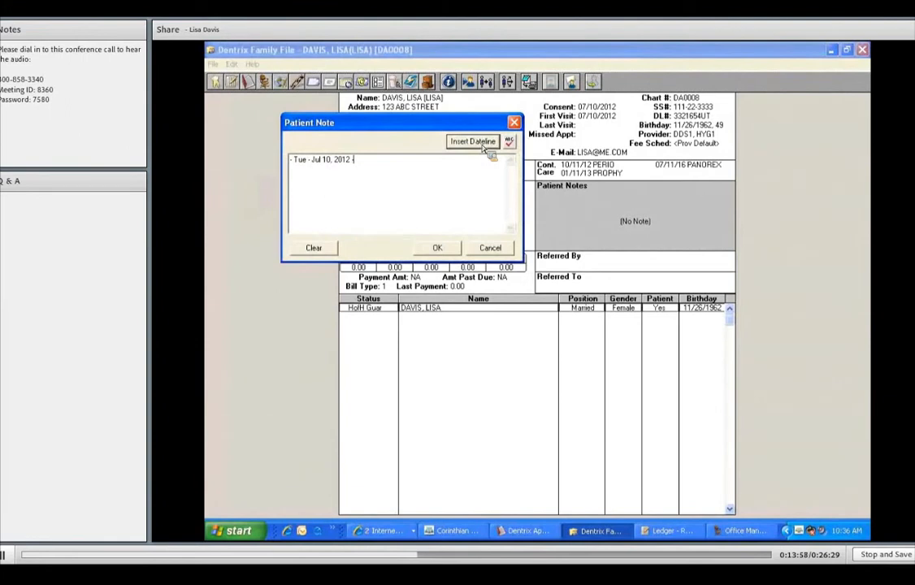
{"action": "type", "text": "Is the Dr's best g"}
{"action": "type", "text": "riend!"}
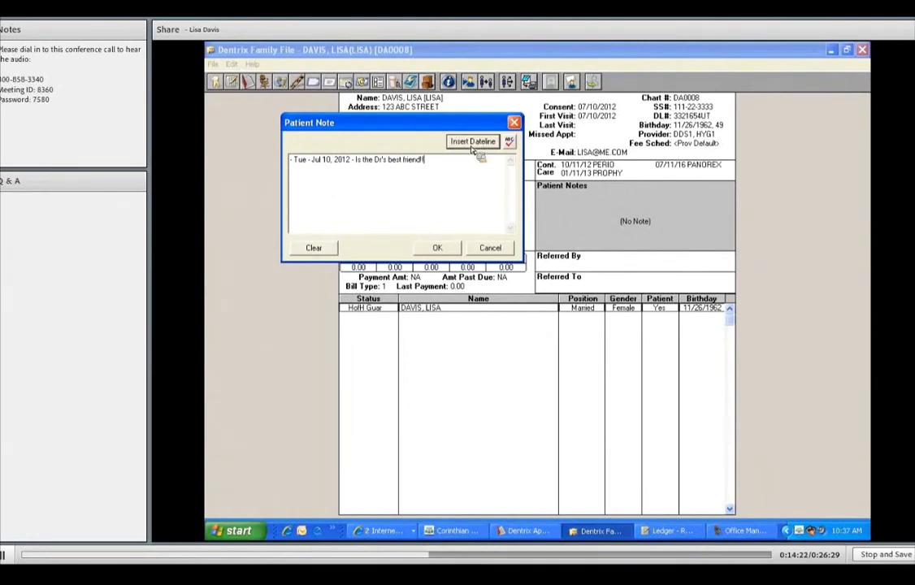
Insert a second dateline with "Will be out of town for 8 months in Hawaii" and save the patient note
{"action": "key", "text": "Return"}
{"action": "left_click", "coordinate": [475, 143]}
{"action": "type", "text": "W"}
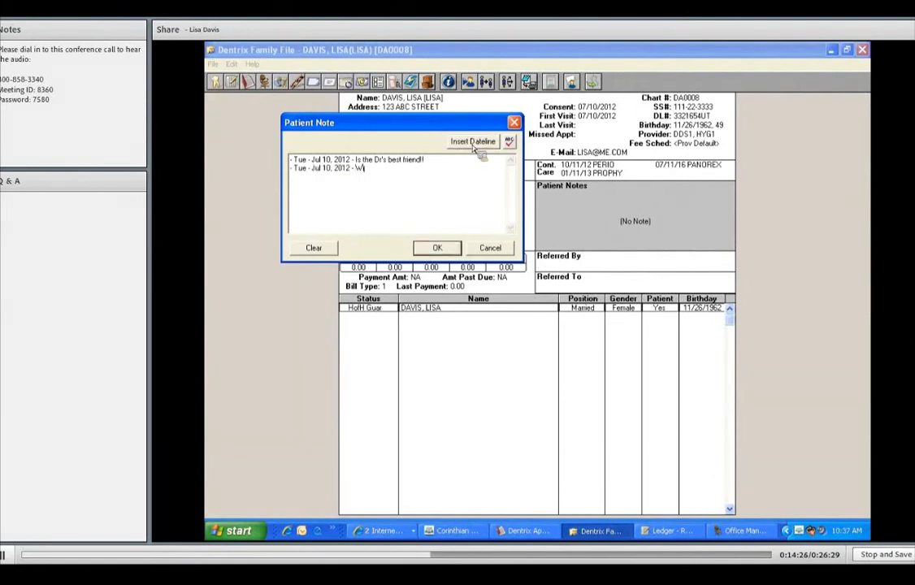
{"action": "type", "text": "ill be out of town ror a months in Hawaii!"}
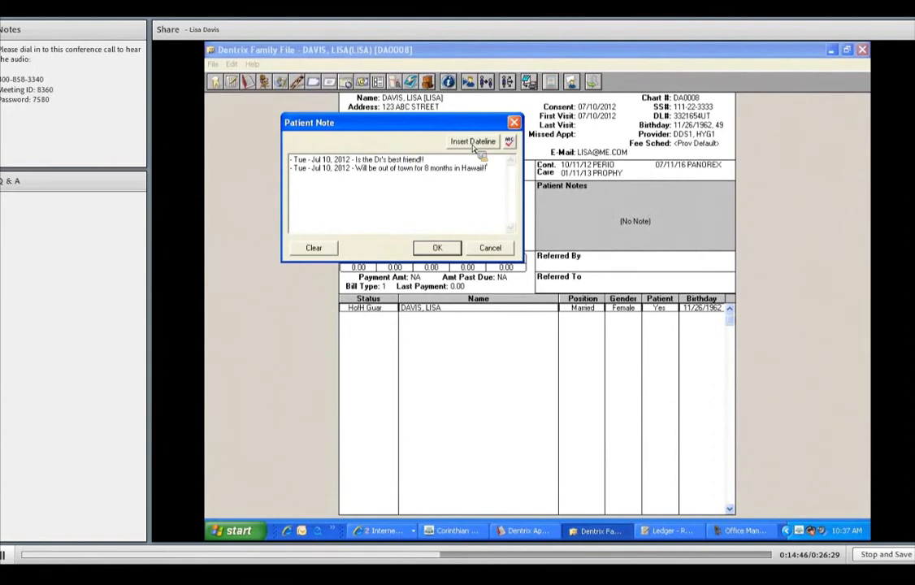
{"action": "left_click", "coordinate": [445, 254]}
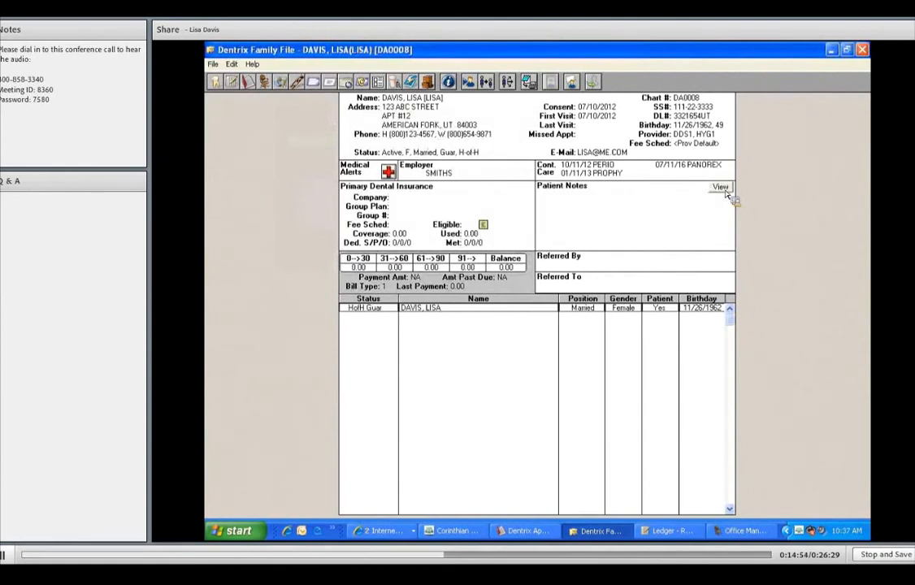
Expand the patient notes to read them in full
{"action": "left_click", "coordinate": [725, 190]}
{"action": "left_click", "coordinate": [728, 190]}
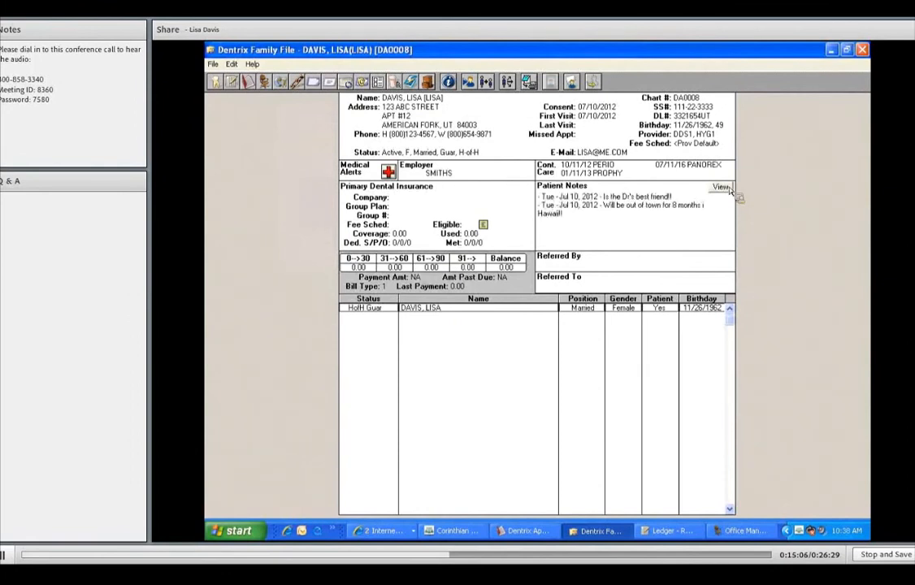
{"action": "left_click", "coordinate": [723, 192]}
{"action": "double_click", "coordinate": [696, 225]}
{"action": "left_click", "coordinate": [619, 279]}
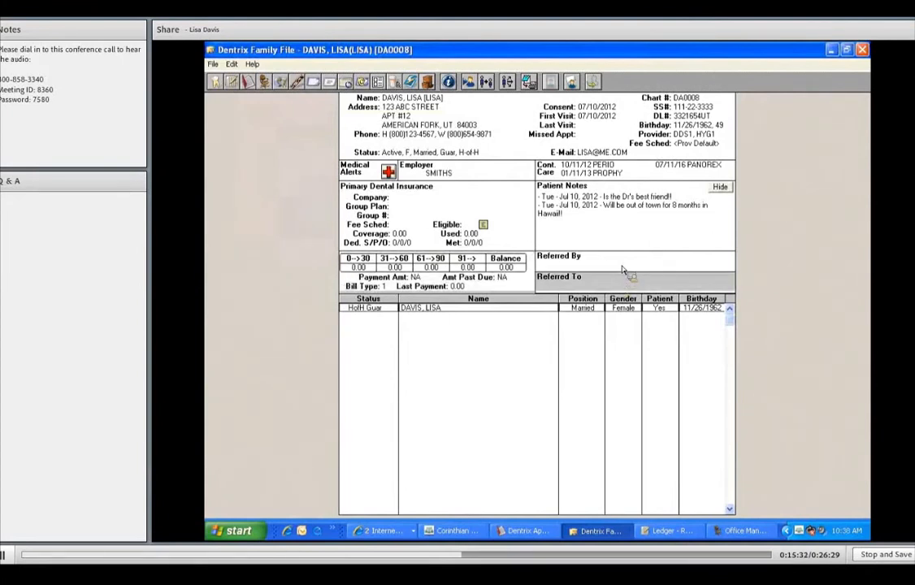
{"action": "left_click", "coordinate": [623, 270]}
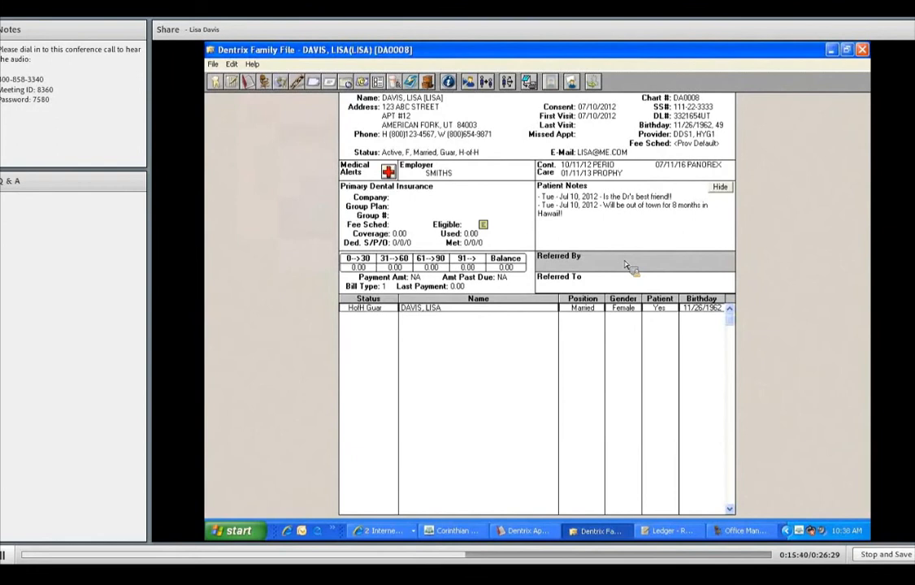
Open patient referrals and add a referred-by referral from an existing patient found by last name
{"action": "double_click", "coordinate": [626, 265]}
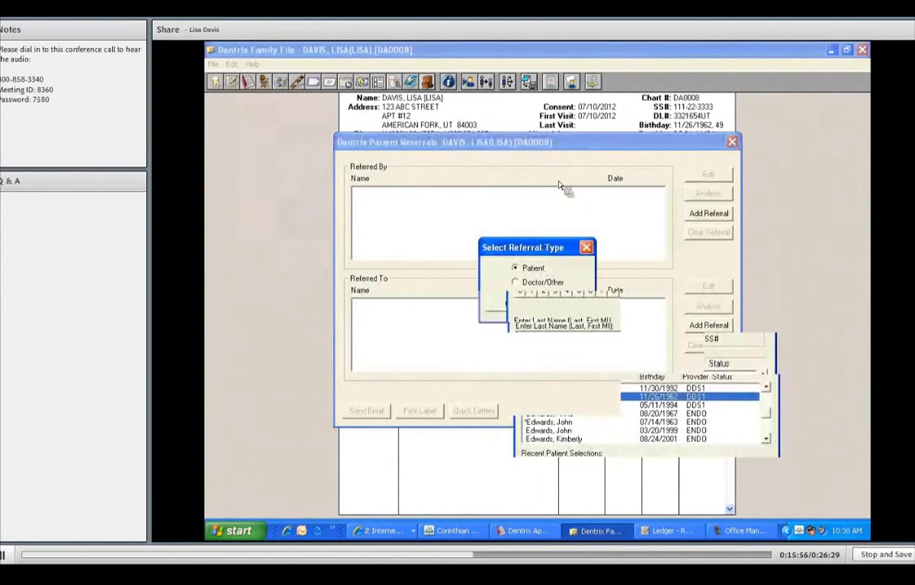
{"action": "key", "text": "BackSpace"}
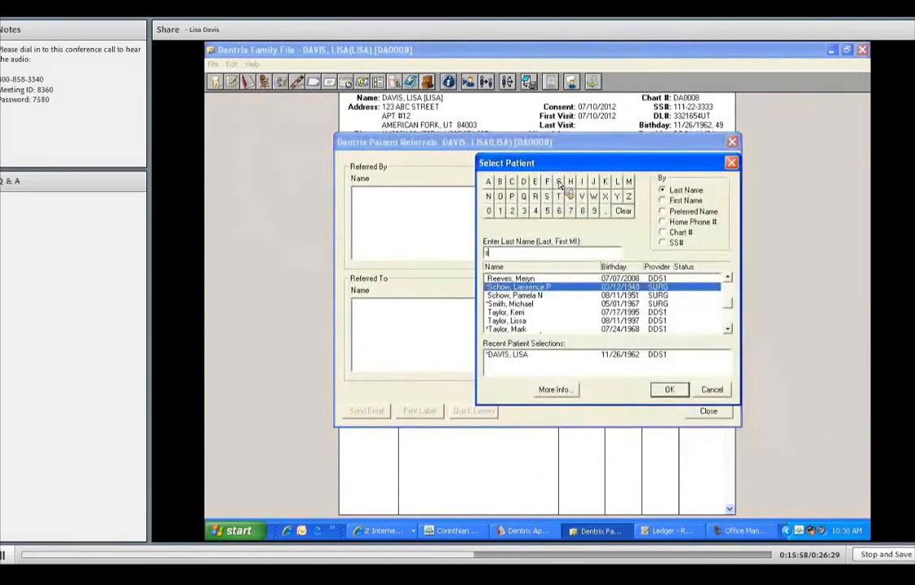
{"action": "type", "text": "mith"}
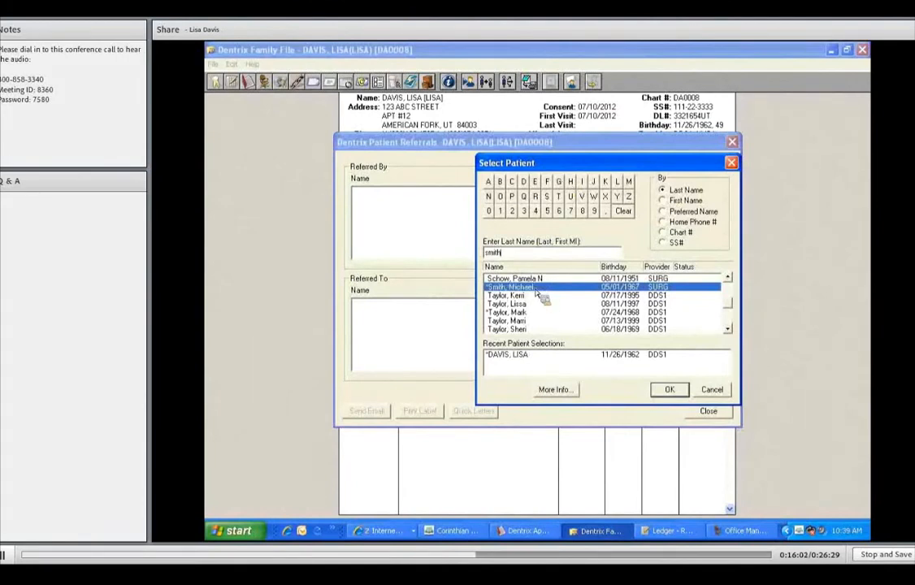
{"action": "left_click", "coordinate": [667, 391]}
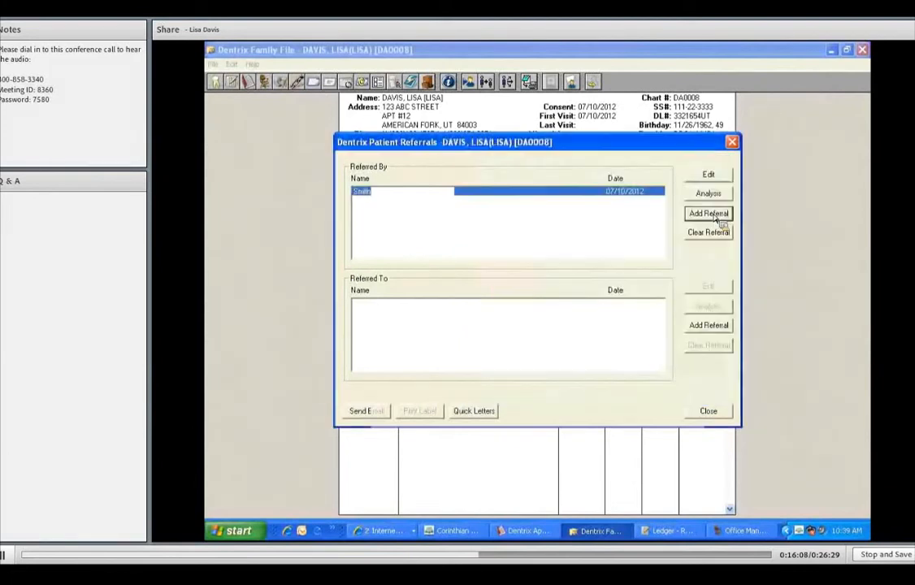
Add Web Search as a second referred-by source and close the referrals
{"action": "left_click", "coordinate": [517, 285]}
{"action": "left_click", "coordinate": [524, 309]}
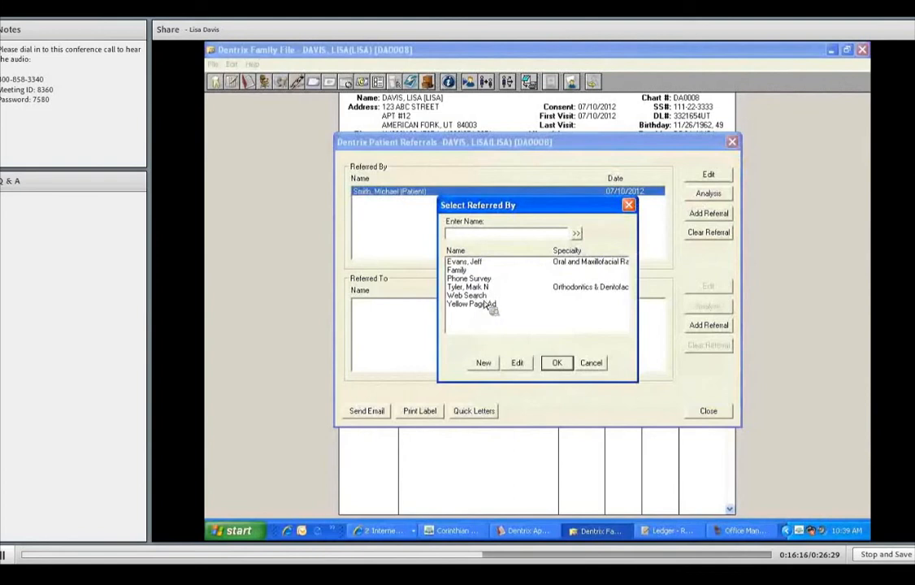
{"action": "left_click", "coordinate": [528, 296]}
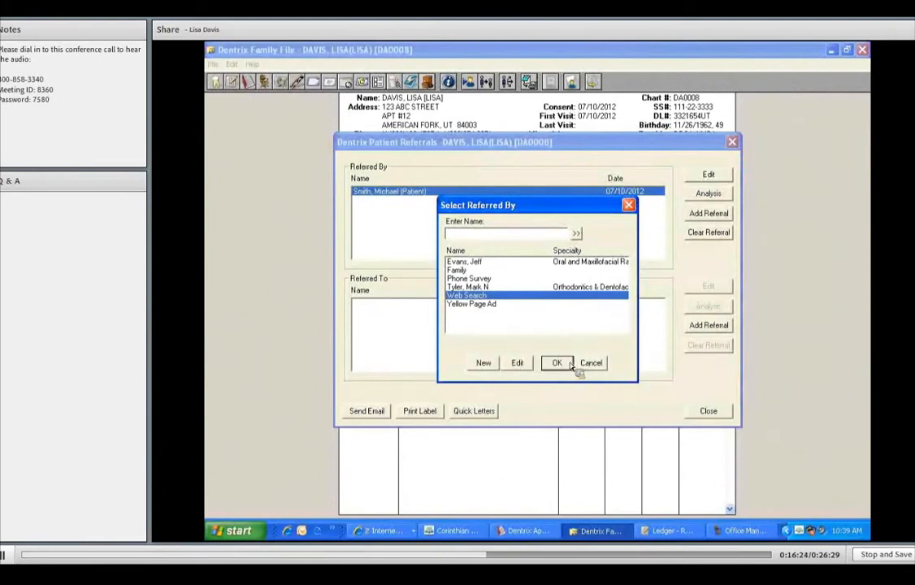
{"action": "left_click", "coordinate": [568, 363]}
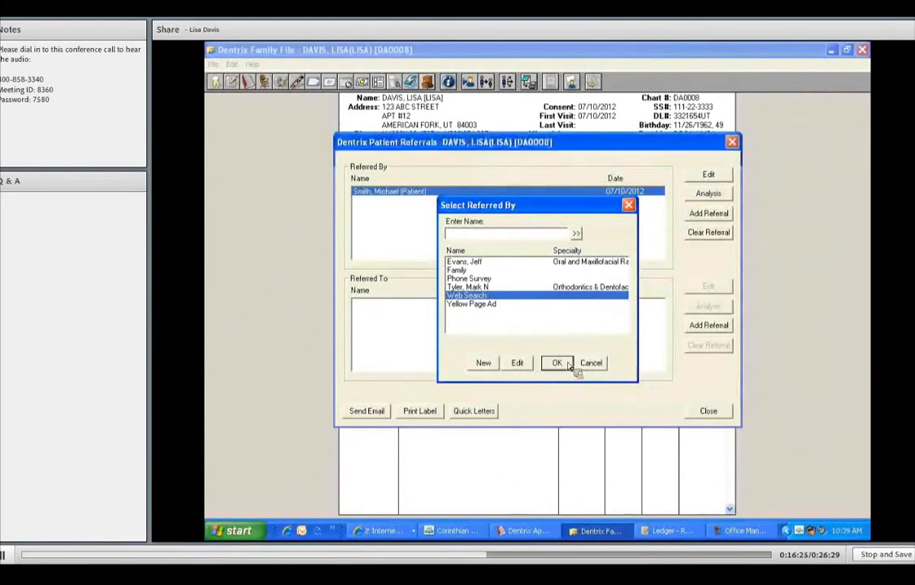
{"action": "left_click", "coordinate": [619, 204]}
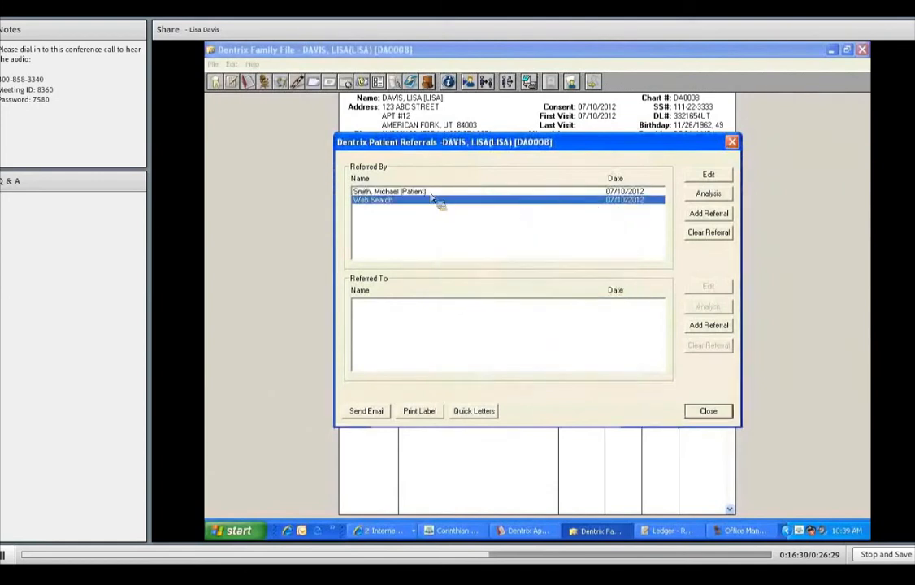
{"action": "key", "text": "Up"}
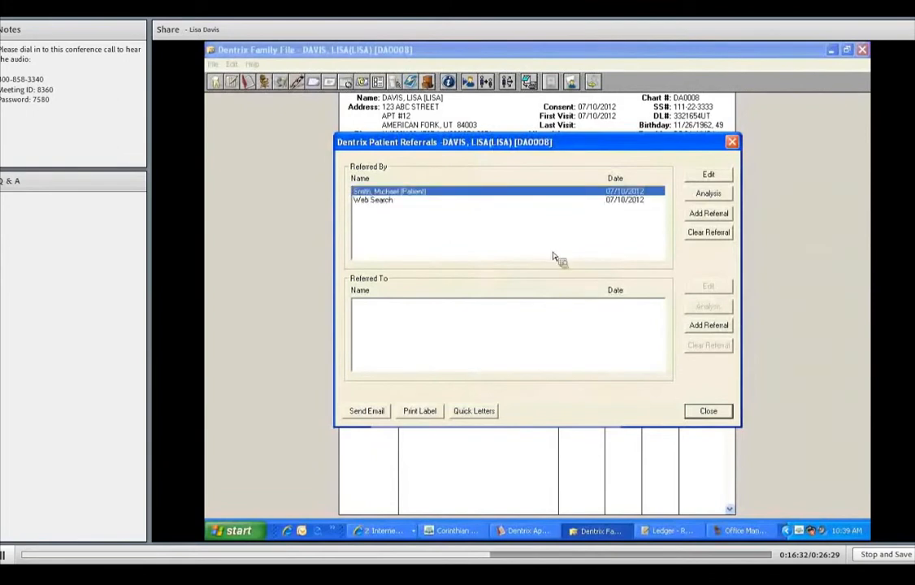
{"action": "left_click", "coordinate": [718, 414]}
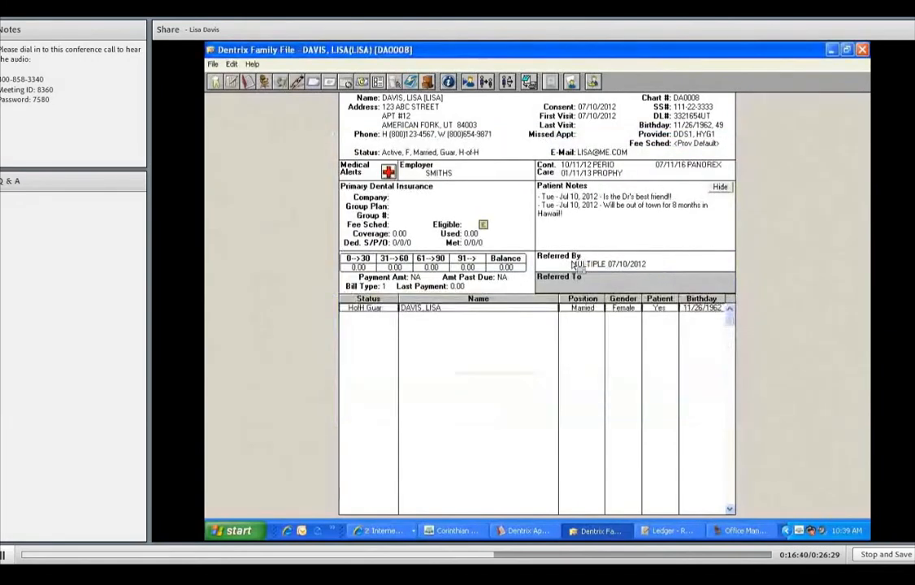
Open the referred-by details for the Web Search referral to review them, then close the referrals
{"action": "double_click", "coordinate": [635, 270]}
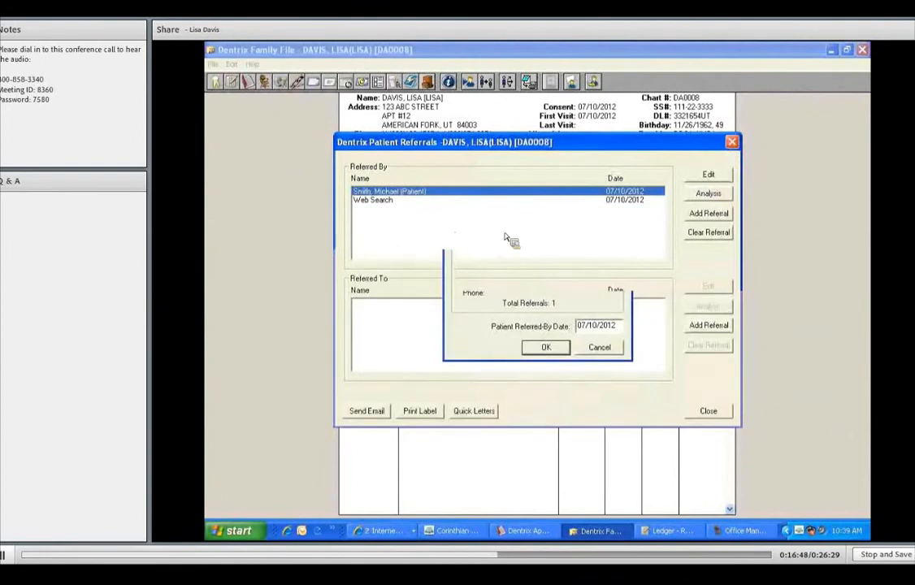
{"action": "left_click", "coordinate": [622, 209]}
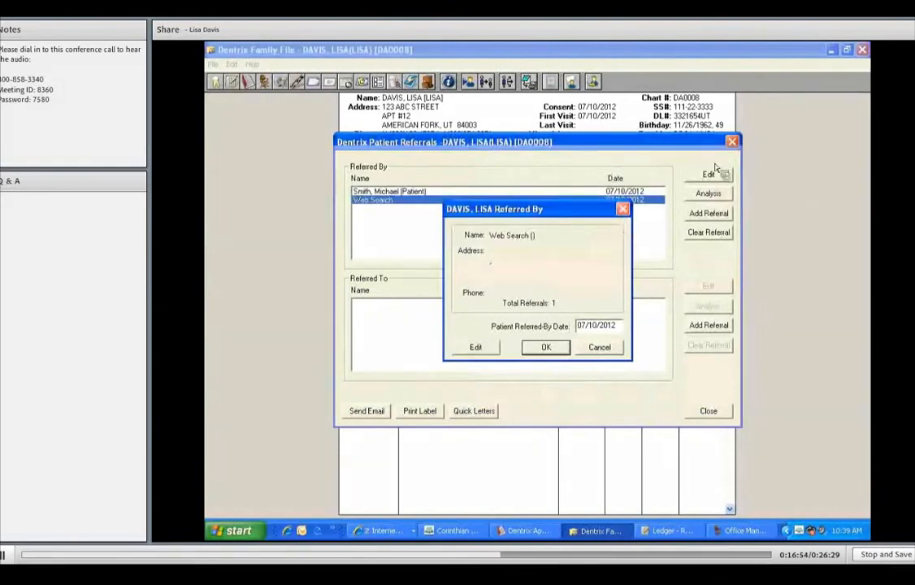
{"action": "left_click", "coordinate": [733, 143]}
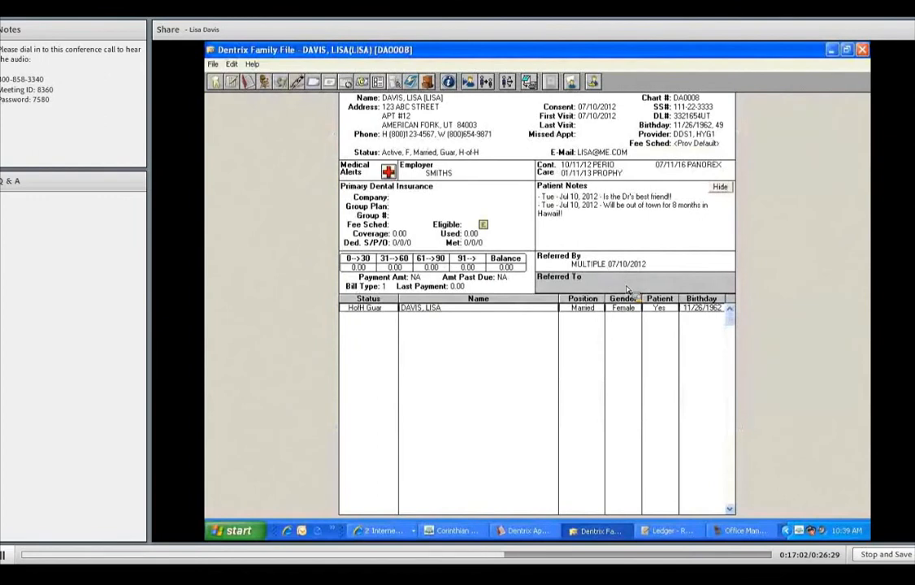
{"action": "double_click", "coordinate": [627, 286]}
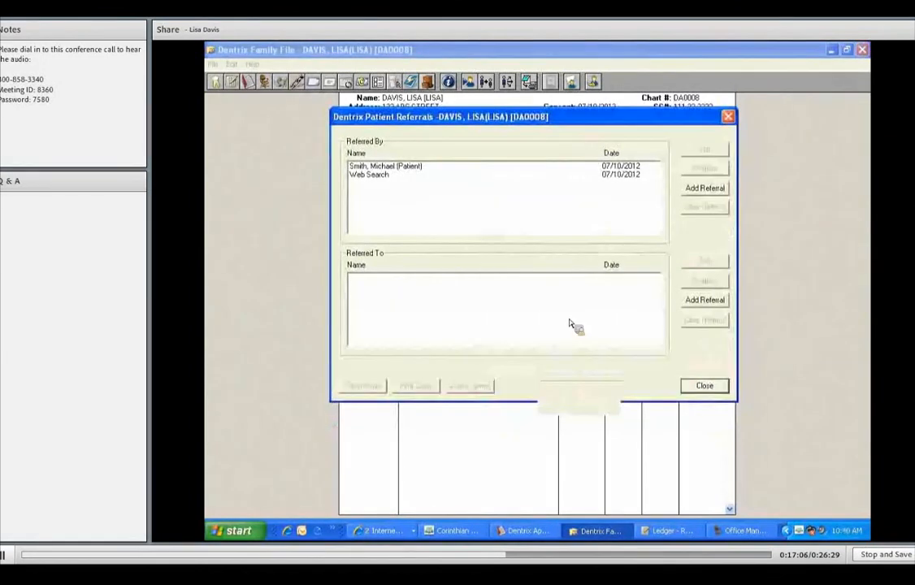
{"action": "left_click", "coordinate": [703, 301]}
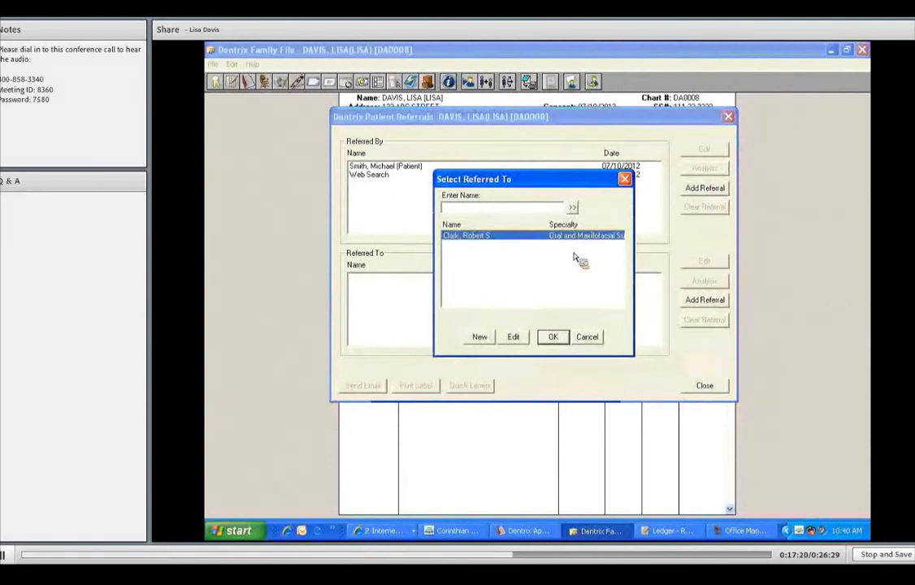
{"action": "left_click", "coordinate": [560, 340]}
{"action": "left_click", "coordinate": [707, 387]}
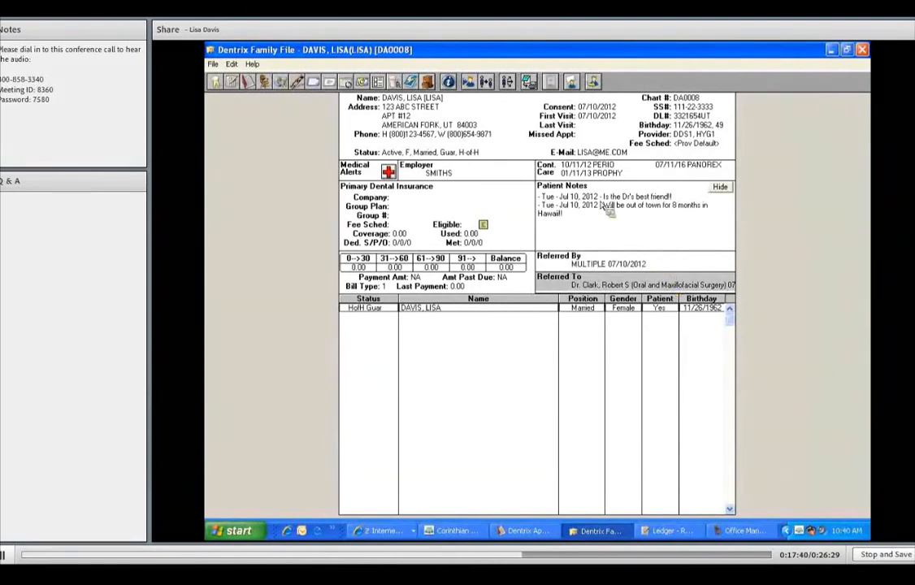
Add a new family member and enter his first name, middle initial and preferred name
{"action": "left_click", "coordinate": [441, 206]}
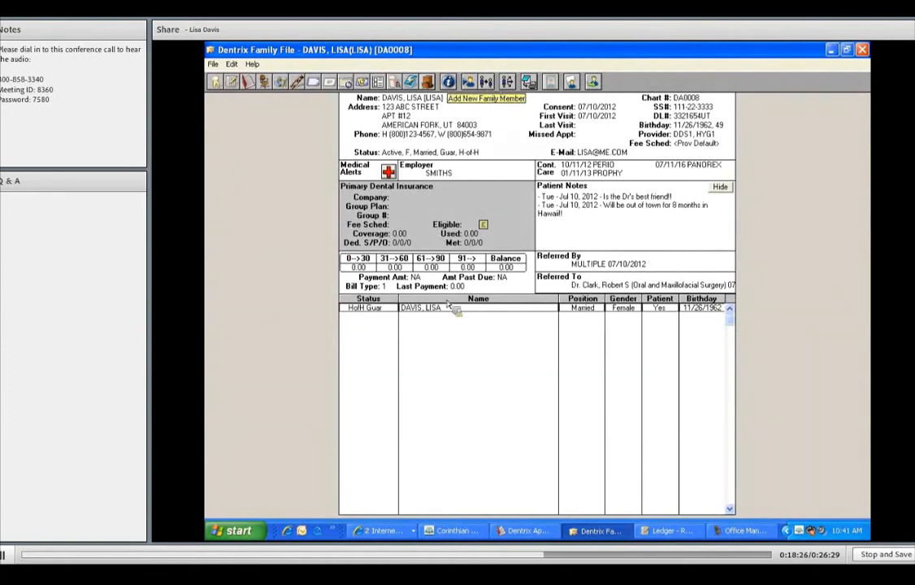
{"action": "left_click", "coordinate": [488, 82]}
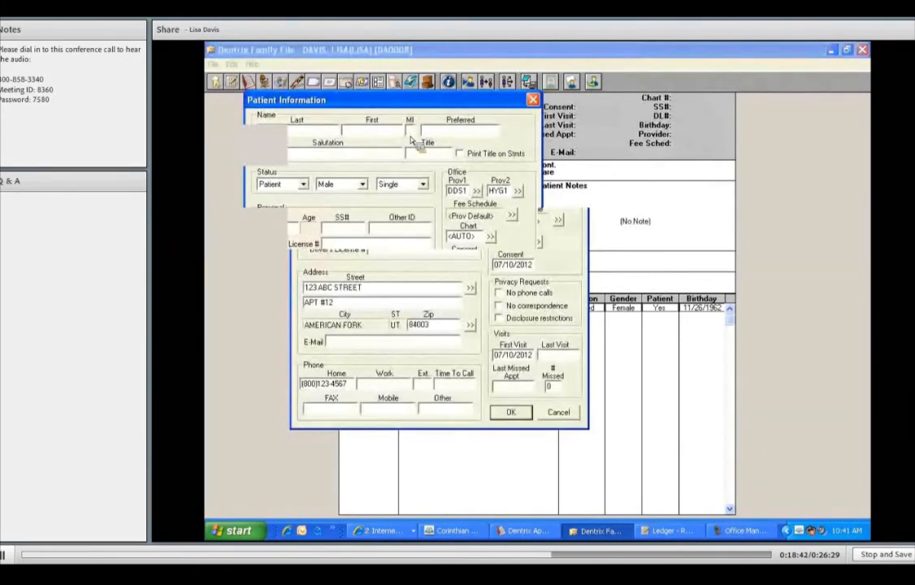
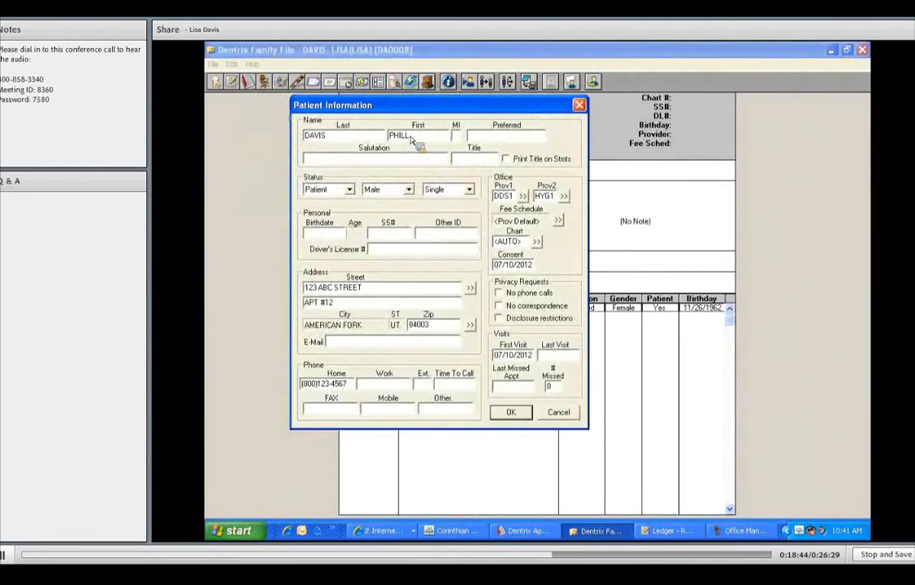
{"action": "key", "text": "Tab"}
{"action": "key", "text": "Tab"}
{"action": "key", "text": "Tab"}
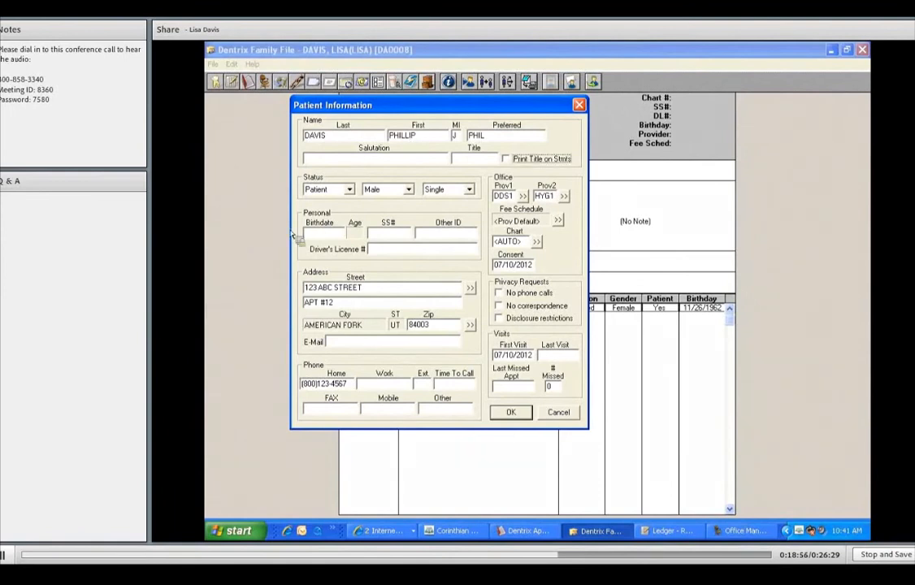
Set the new family member's status to Non-Patient and his marital status to Married
{"action": "left_click", "coordinate": [349, 189]}
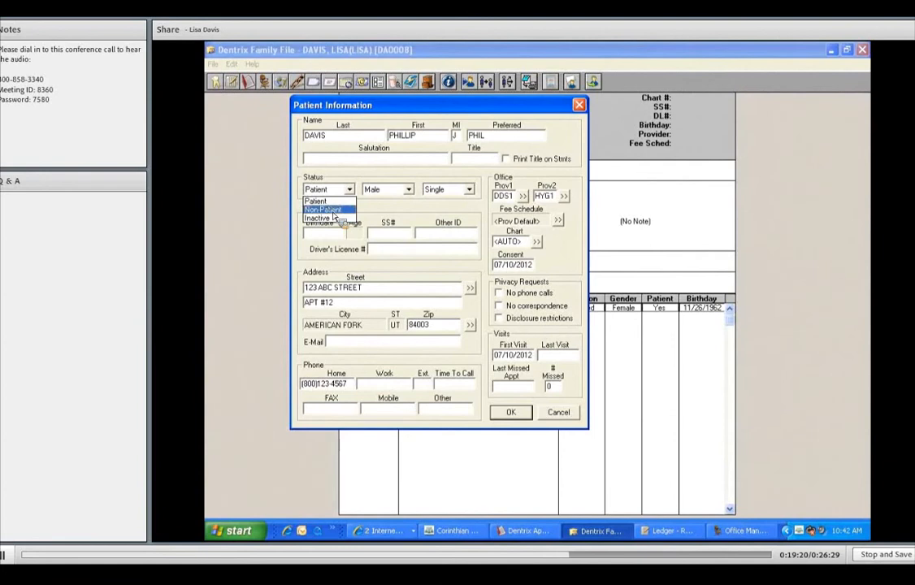
{"action": "left_click", "coordinate": [332, 211]}
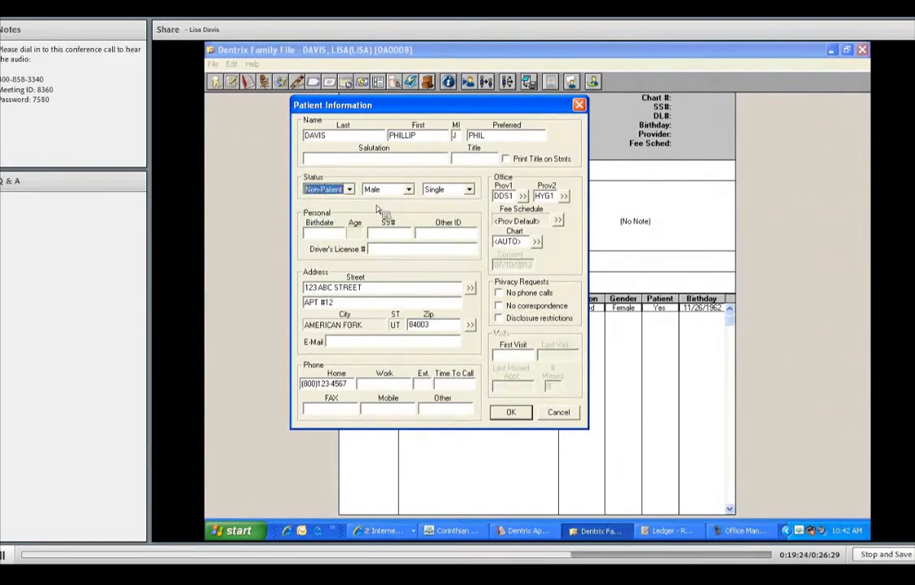
{"action": "left_click", "coordinate": [471, 191]}
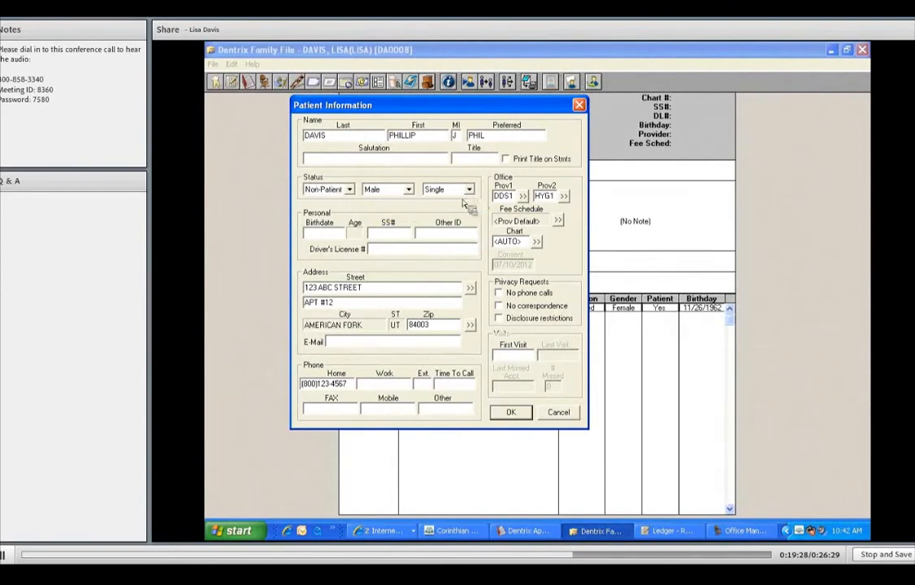
{"action": "left_click", "coordinate": [469, 190]}
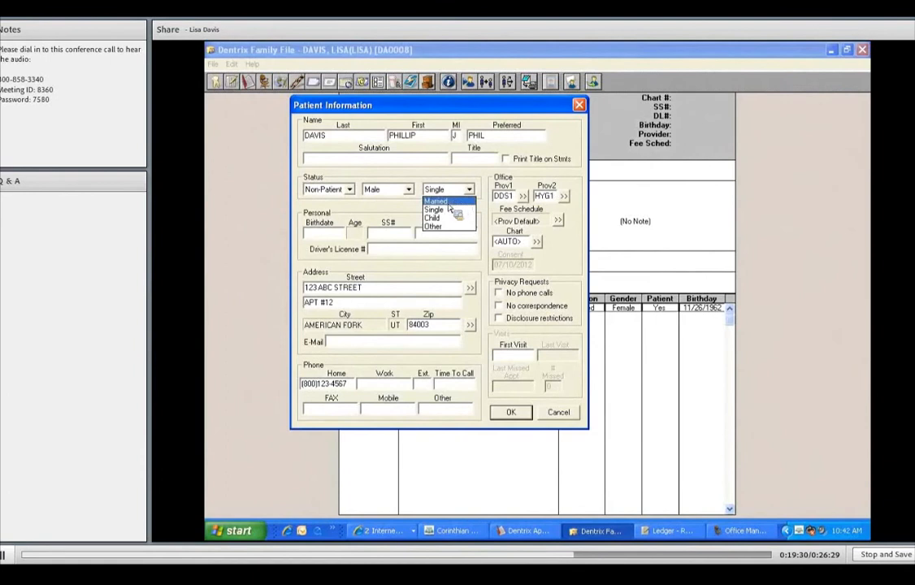
{"action": "left_click", "coordinate": [452, 202]}
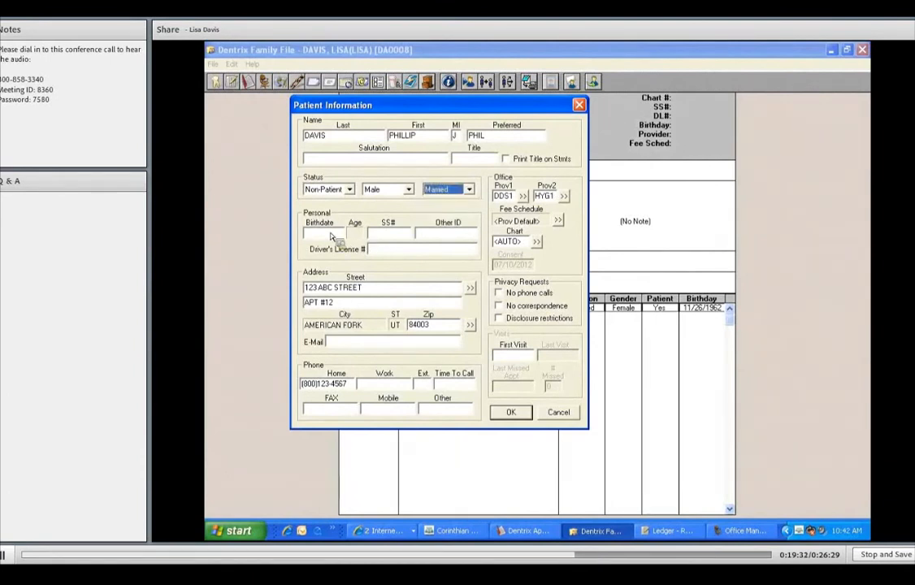
Enter the family member's birthdate and Social Security number, then save the patient information
{"action": "left_click", "coordinate": [330, 236]}
{"action": "type", "text": "03/14/"}
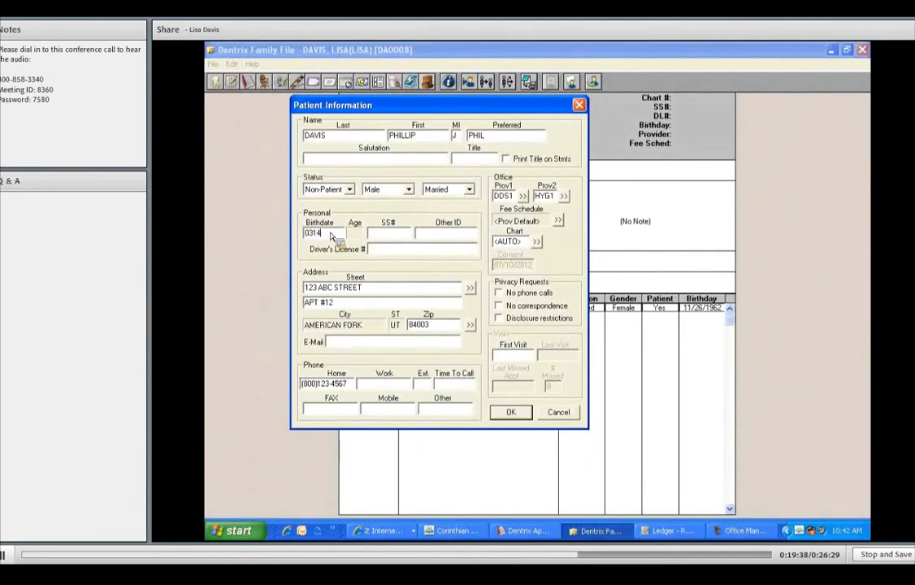
{"action": "type", "text": "1963"}
{"action": "key", "text": "Tab"}
{"action": "type", "text": "22"}
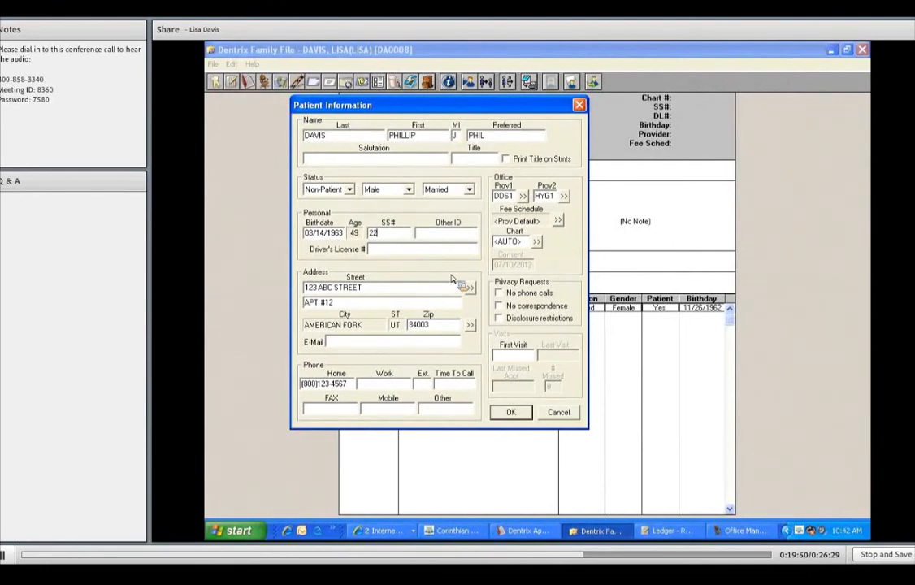
{"action": "type", "text": "2334444"}
{"action": "key", "text": "Tab"}
{"action": "key", "text": "Tab"}
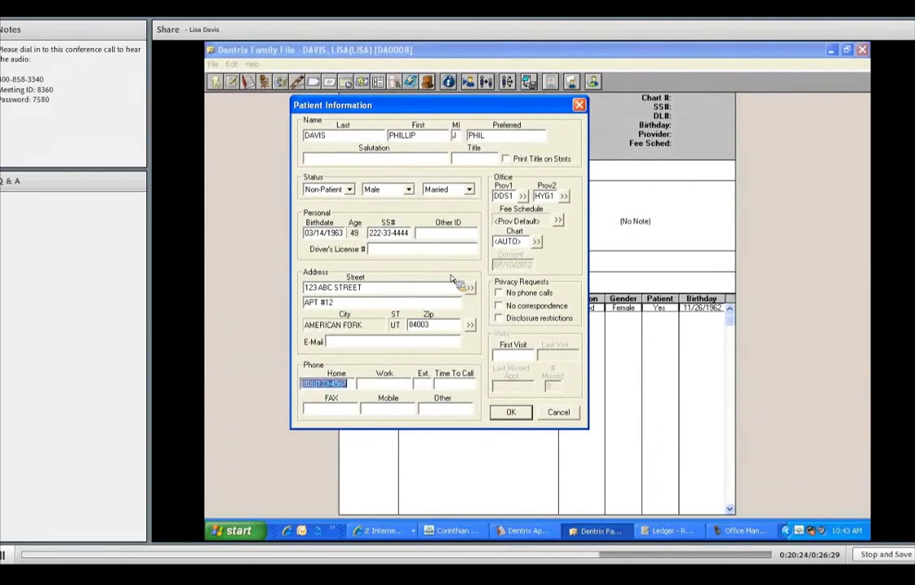
{"action": "key", "text": "Tab"}
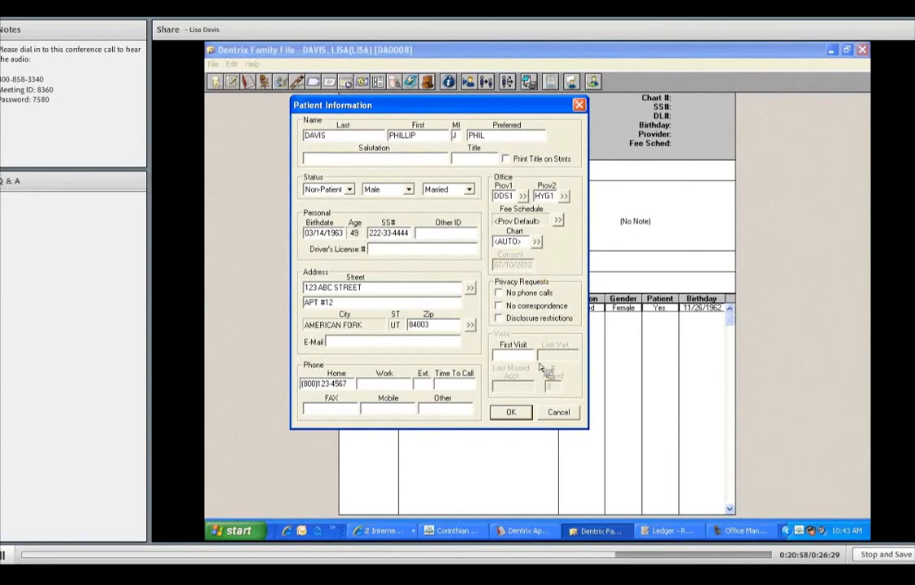
{"action": "left_click", "coordinate": [512, 413]}
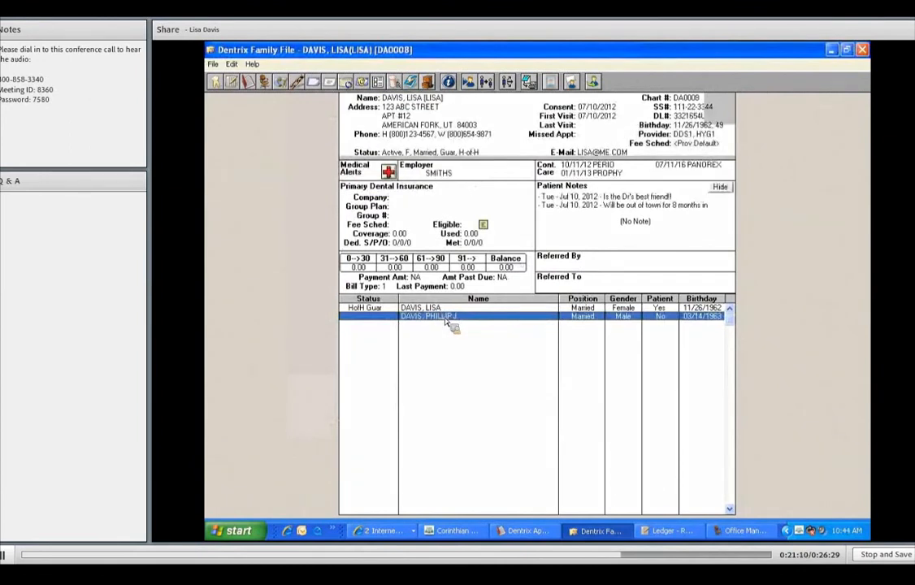
Select the new family member's record, then return to the head of household's record
{"action": "left_click", "coordinate": [446, 317]}
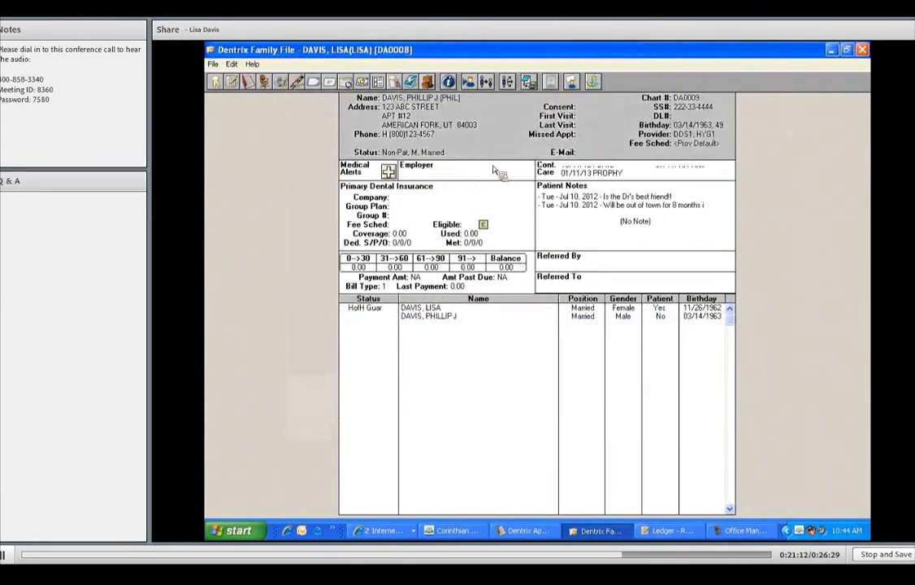
{"action": "double_click", "coordinate": [444, 310]}
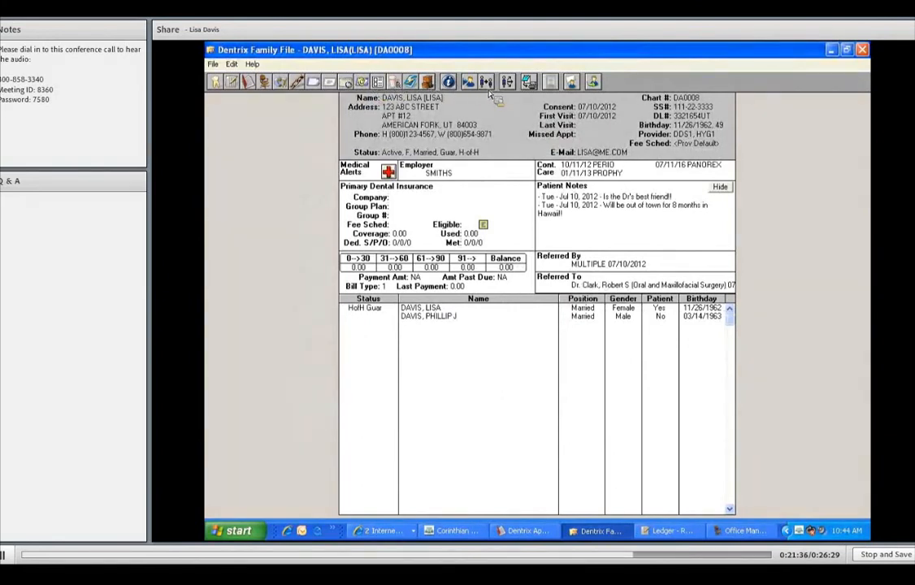
Create an always-active patient alert shown on appointments, with the description MUST PRE-MED!!!
{"action": "left_click", "coordinate": [573, 83]}
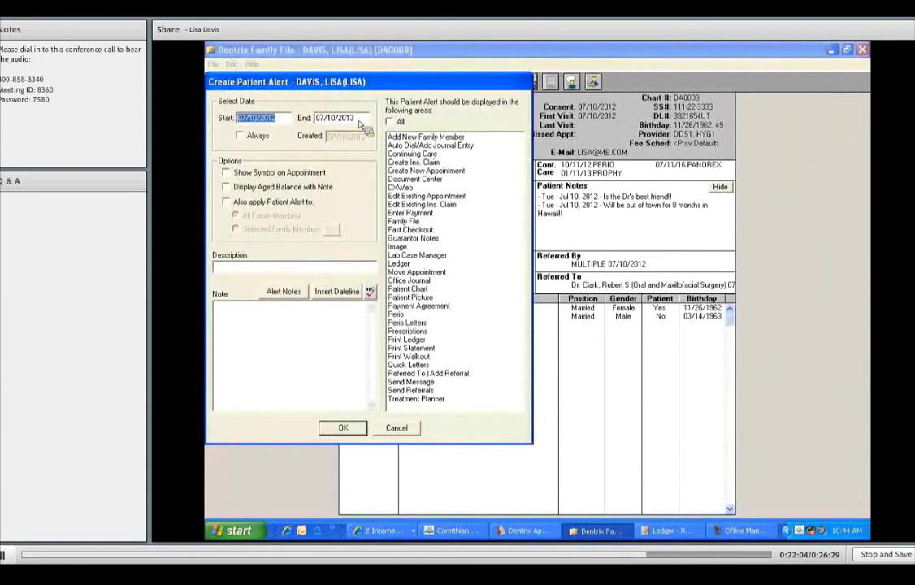
{"action": "left_click", "coordinate": [239, 136]}
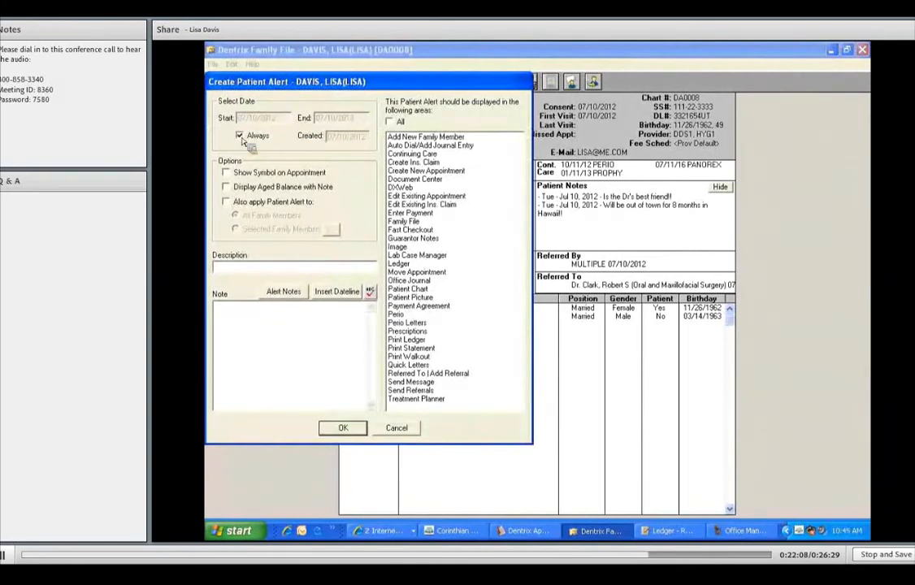
{"action": "left_click", "coordinate": [227, 173]}
{"action": "type", "text": "MUST PRE-MED!!!"}
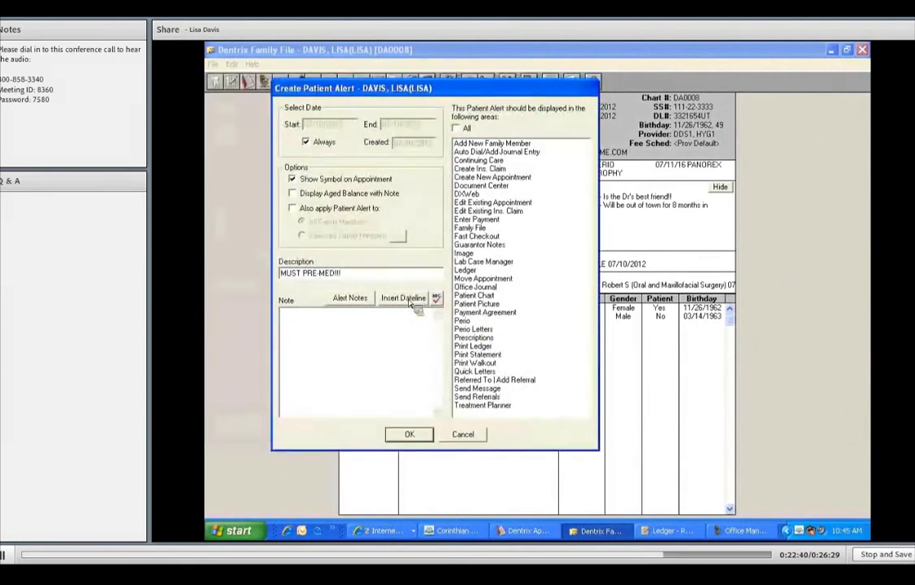
Insert a dateline in the alert note and add MUST PREMEDICATE WITH AMMOXI! ALLERGIC TO ERTHO
{"action": "left_click", "coordinate": [415, 299]}
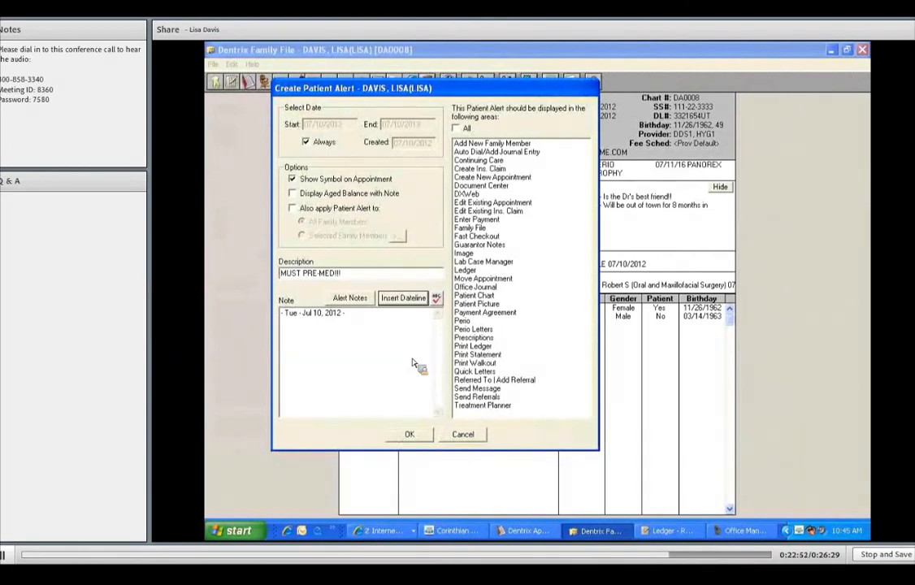
{"action": "type", "text": "MUST PREMEDICATE WITH"}
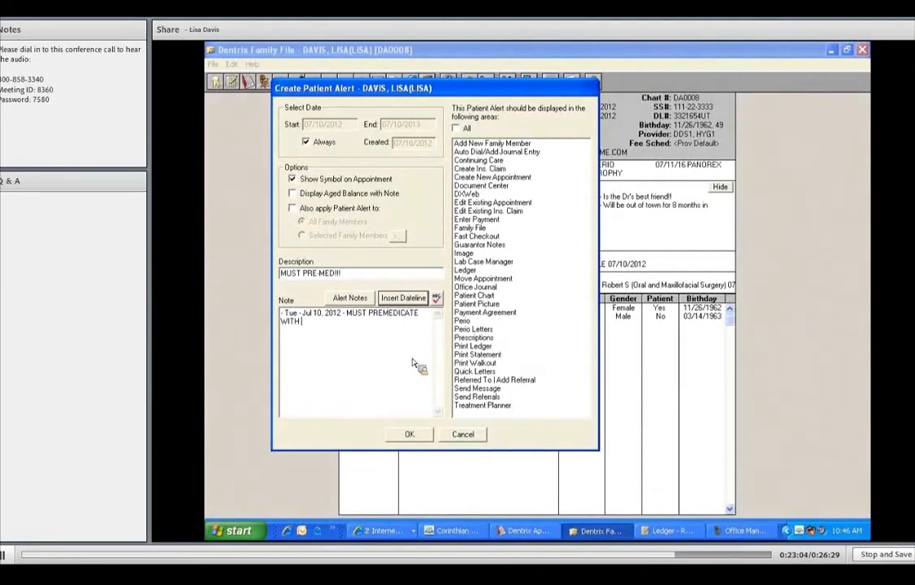
{"action": "type", "text": " AMMOXIL ALLERGIC!"}
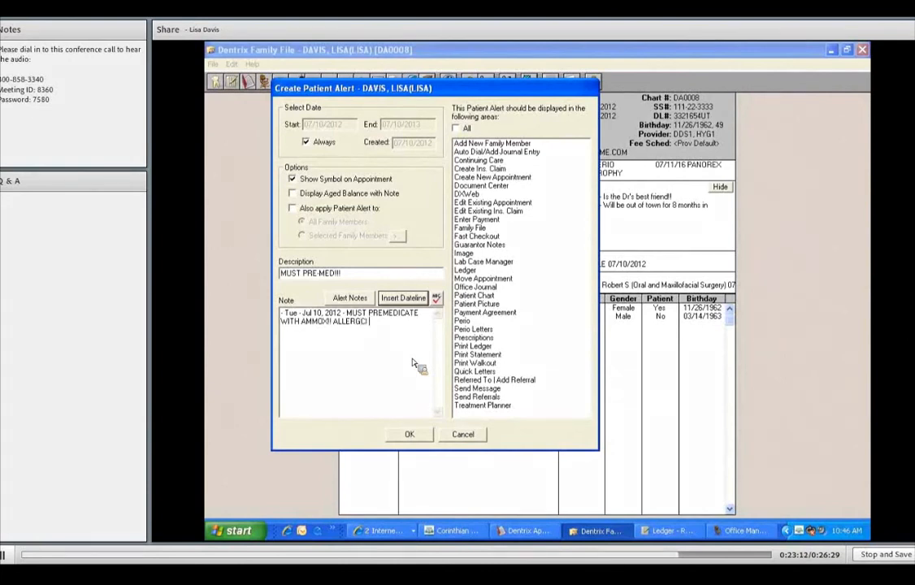
{"action": "key", "text": "BackSpace"}
{"action": "key", "text": "BackSpace"}
{"action": "key", "text": "BackSpace"}
{"action": "type", "text": "C TO ERTHO"}
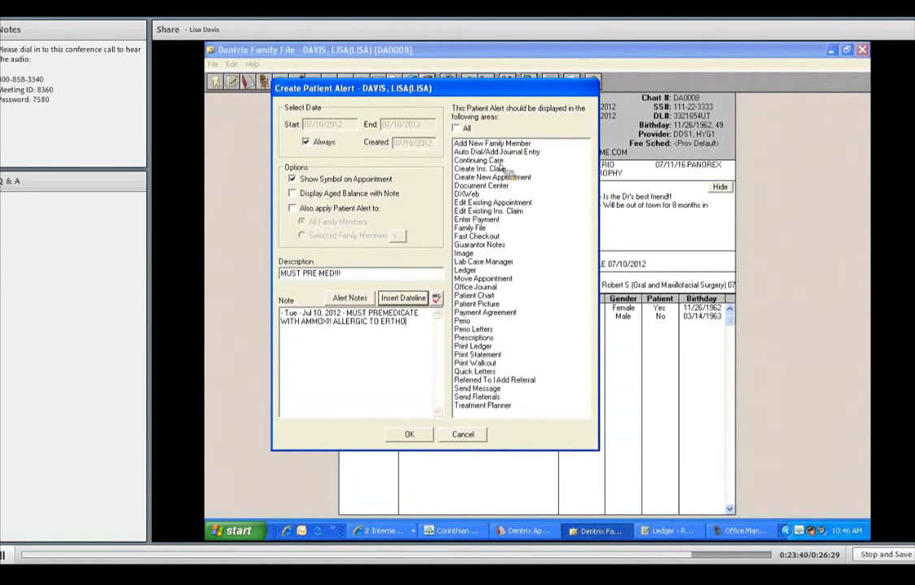
Display the alert in Continuing Care, Create New Appointment and Edit Existing Appointment, and save it
{"action": "left_click", "coordinate": [500, 162]}
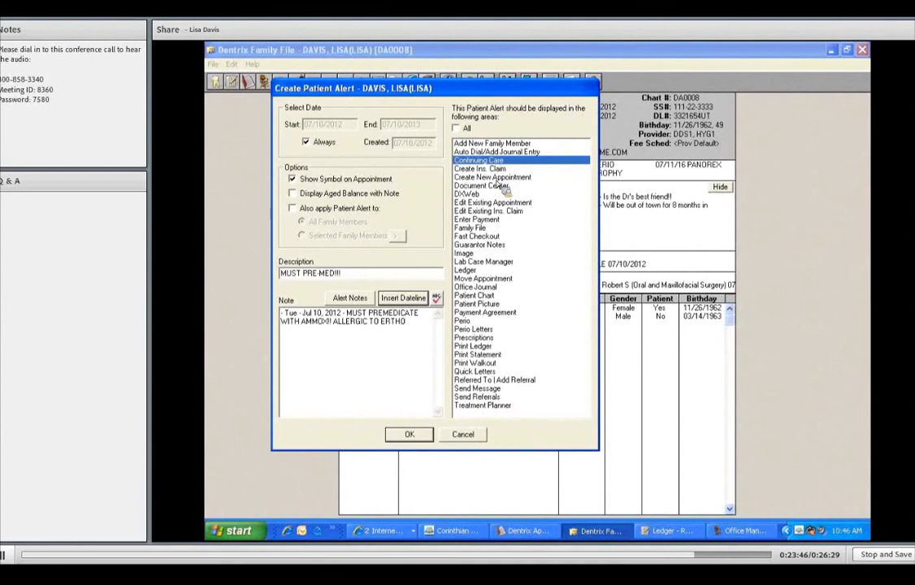
{"action": "left_click", "coordinate": [495, 177]}
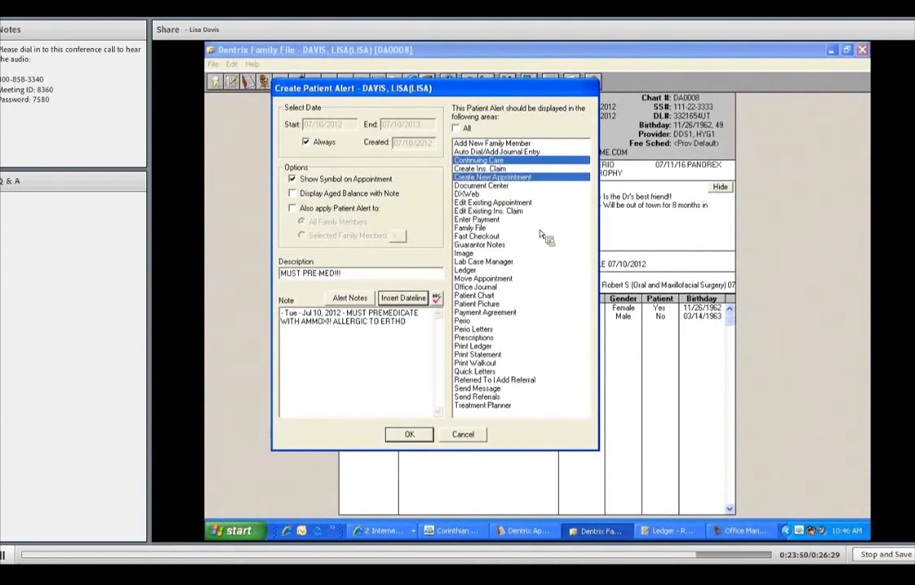
{"action": "left_click", "coordinate": [493, 203]}
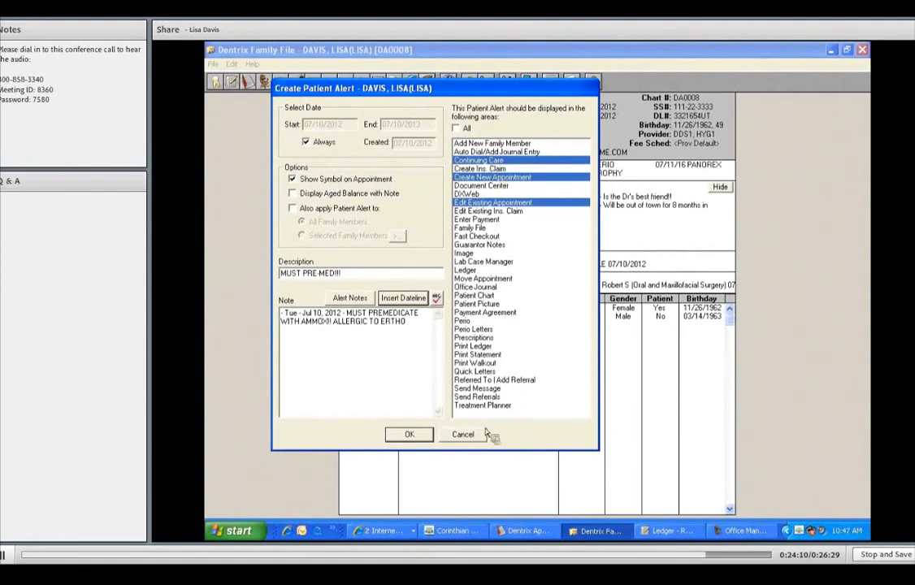
{"action": "left_click", "coordinate": [416, 434]}
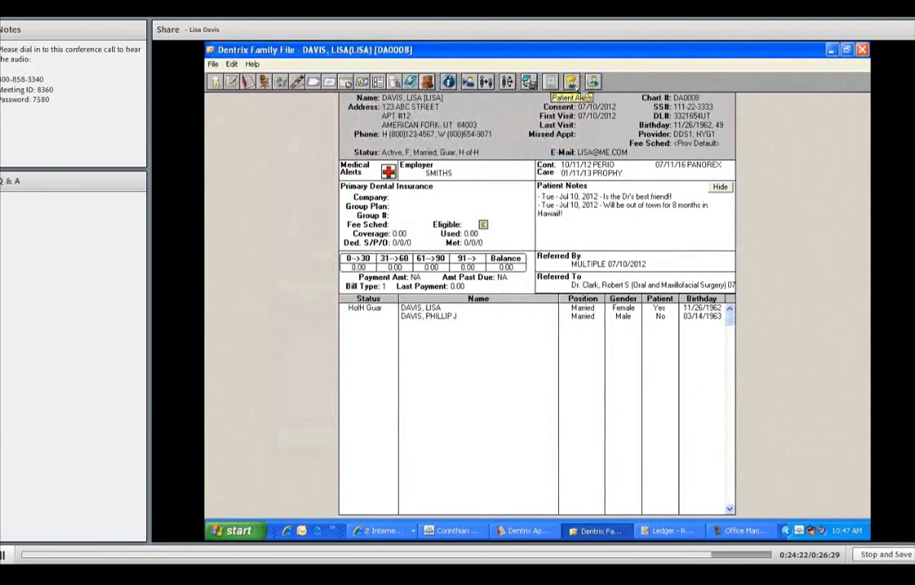
Open the patient alerts and start a new always-active alert whose description requests the preferred hygienist
{"action": "left_click", "coordinate": [572, 83]}
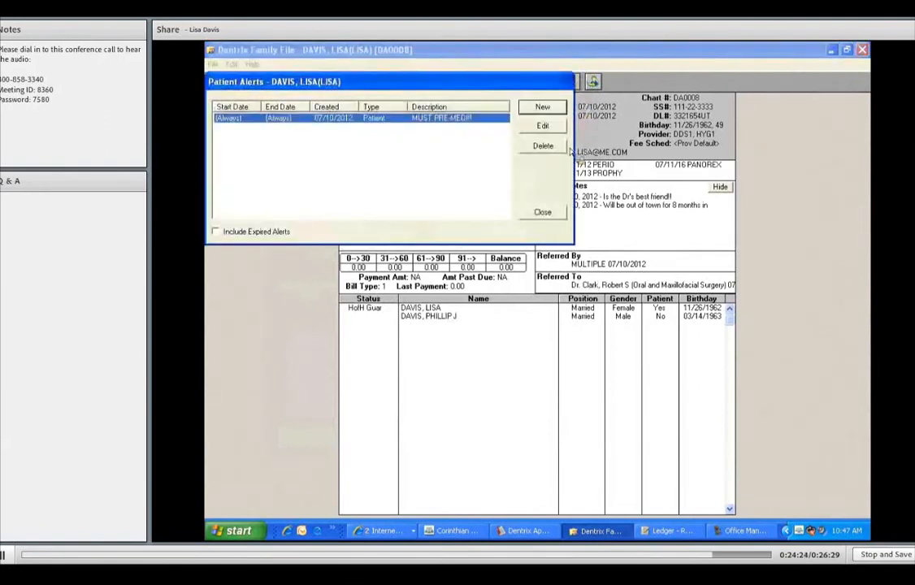
{"action": "left_click", "coordinate": [543, 109]}
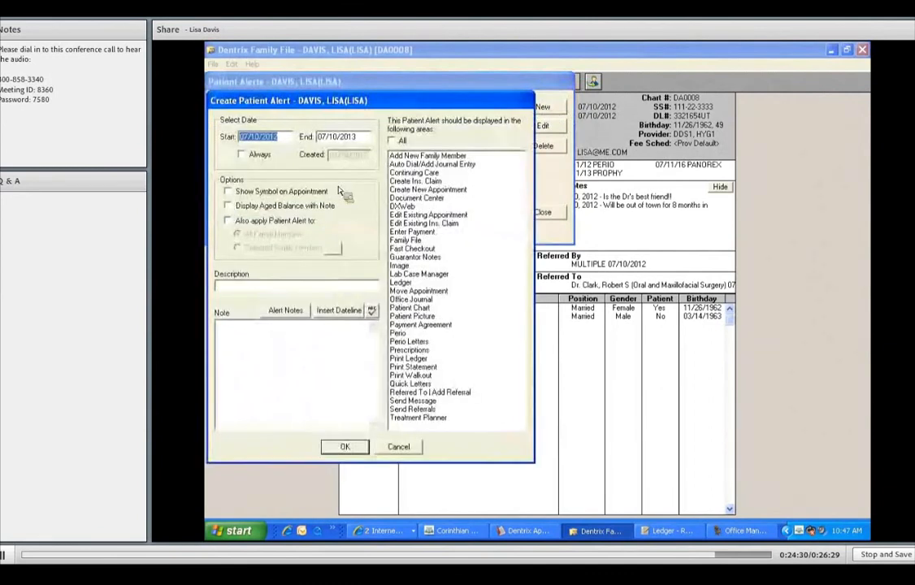
{"action": "left_click", "coordinate": [242, 154]}
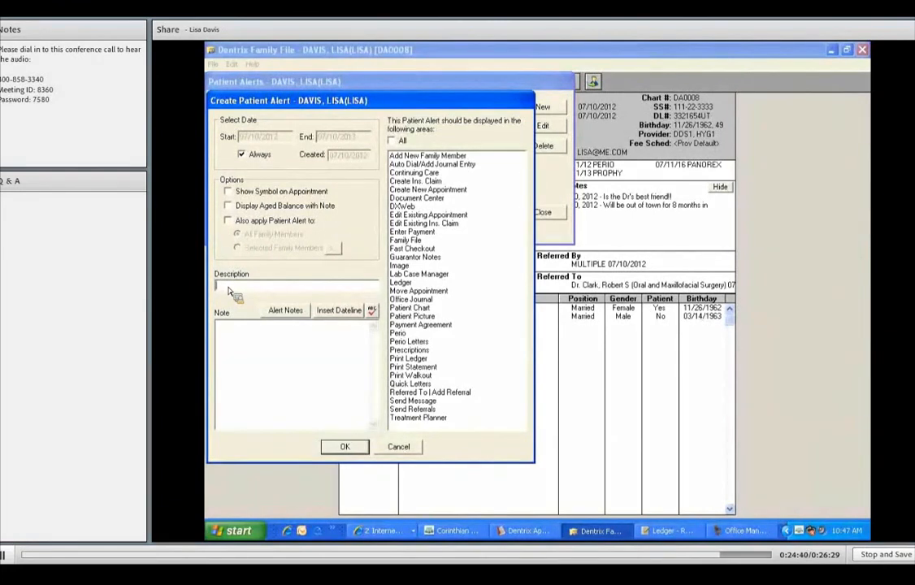
{"action": "type", "text": "WANTS SALLY HYG"}
Insert a dateline in the note and add that the patient prefers that hygienist for hygiene
{"action": "left_click", "coordinate": [340, 310]}
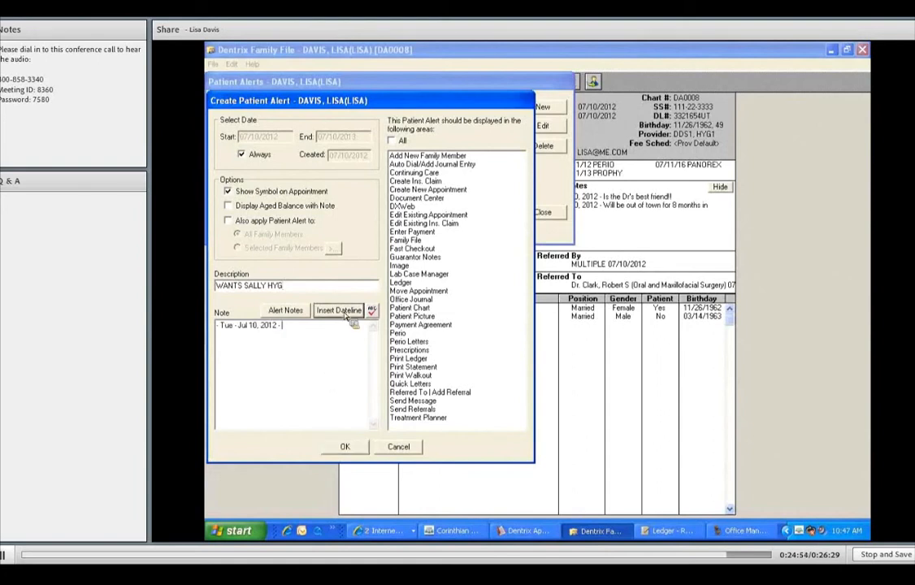
{"action": "type", "text": "PERFERS SALLY FOR HYGIENE!"}
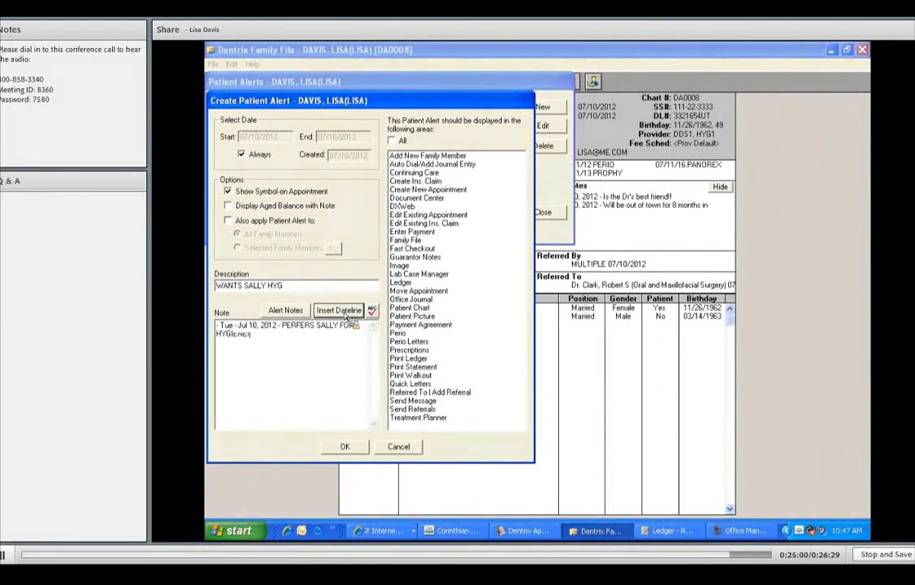
{"action": "type", "text": "!!"}
Finish the note with exclamation marks, display the hygienist alert in all areas, save it, and close the patient alerts
{"action": "left_click", "coordinate": [392, 141]}
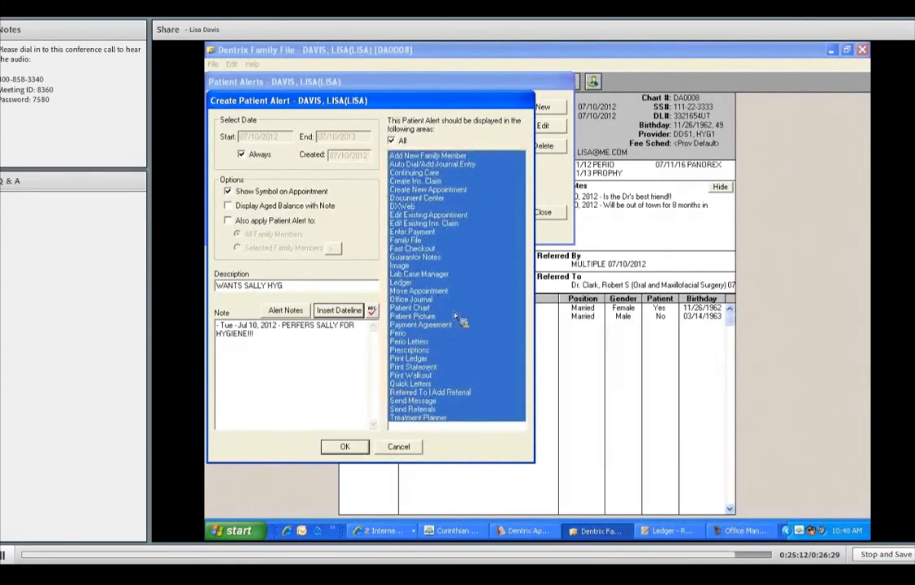
{"action": "key", "text": "Return"}
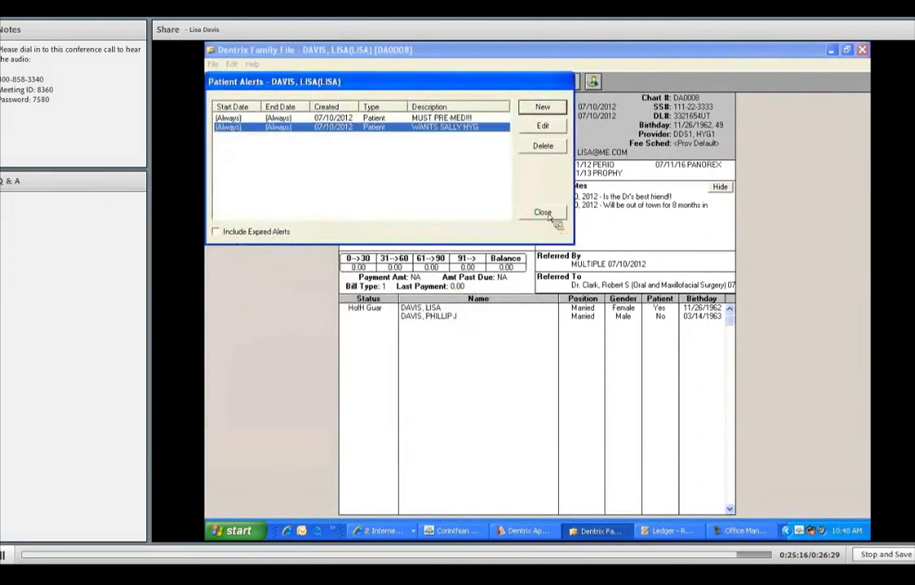
{"action": "key", "text": "Escape"}
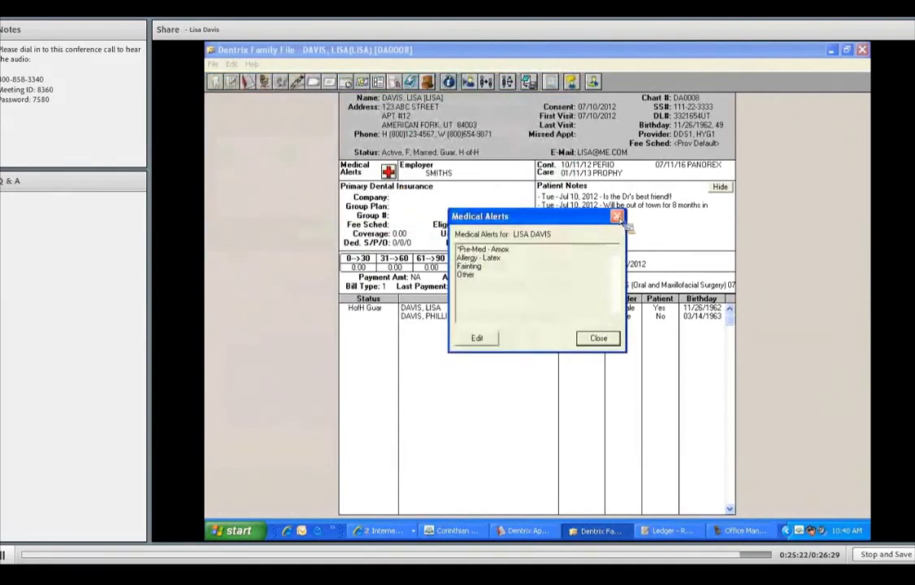
{"action": "left_click", "coordinate": [618, 217]}
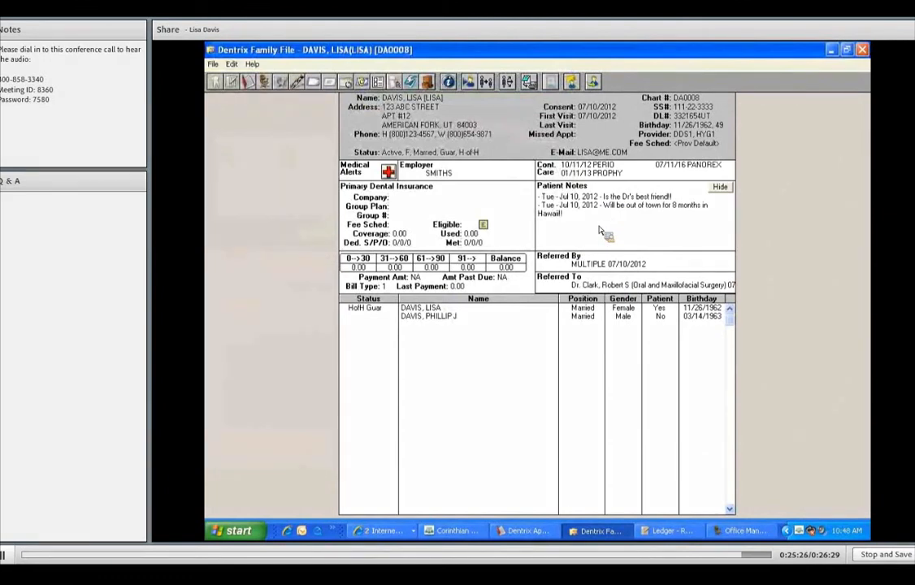
Add a dated patient note reading **ALLERGIC TO PEANUTS** at the top of the notes and save it
{"action": "double_click", "coordinate": [580, 205]}
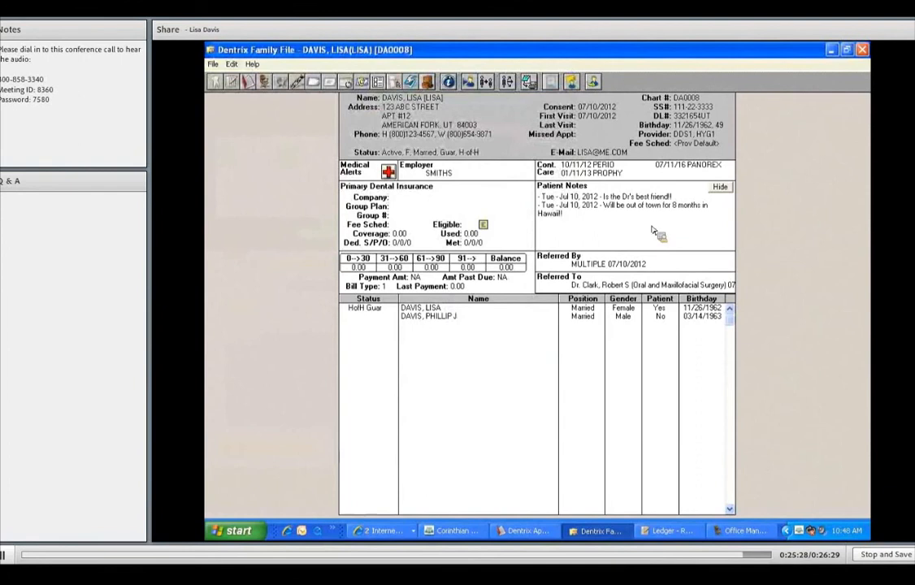
{"action": "left_click", "coordinate": [448, 120]}
{"action": "type", "text": "- \""}
{"action": "type", "text": "AL"}
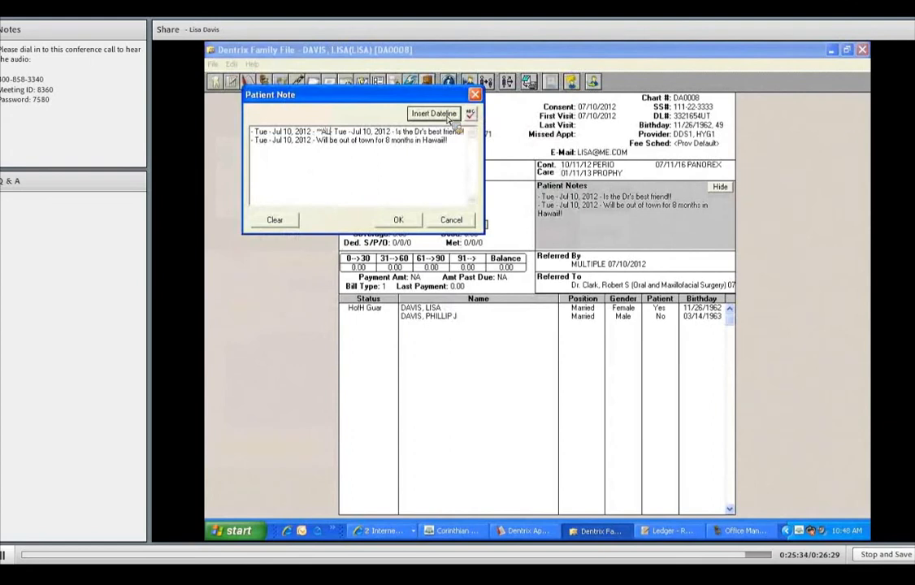
{"action": "type", "text": "LERGIC TO PEANUTS-"}
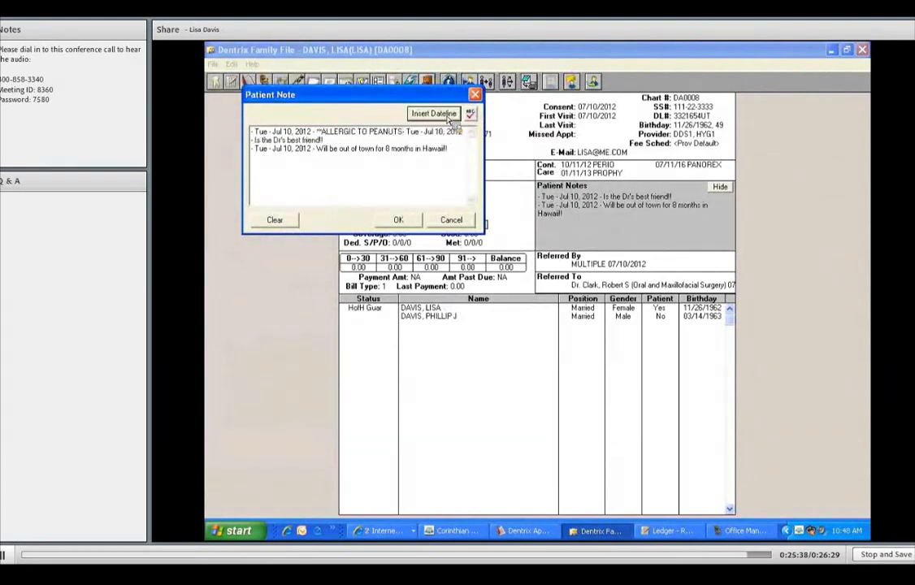
{"action": "type", "text": "**"}
{"action": "key", "text": "Return"}
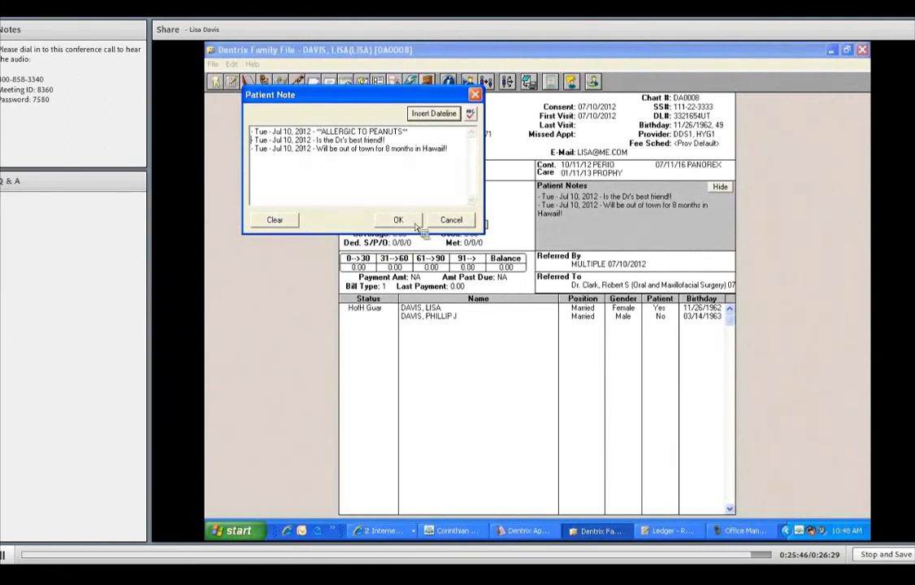
{"action": "left_click", "coordinate": [456, 226]}
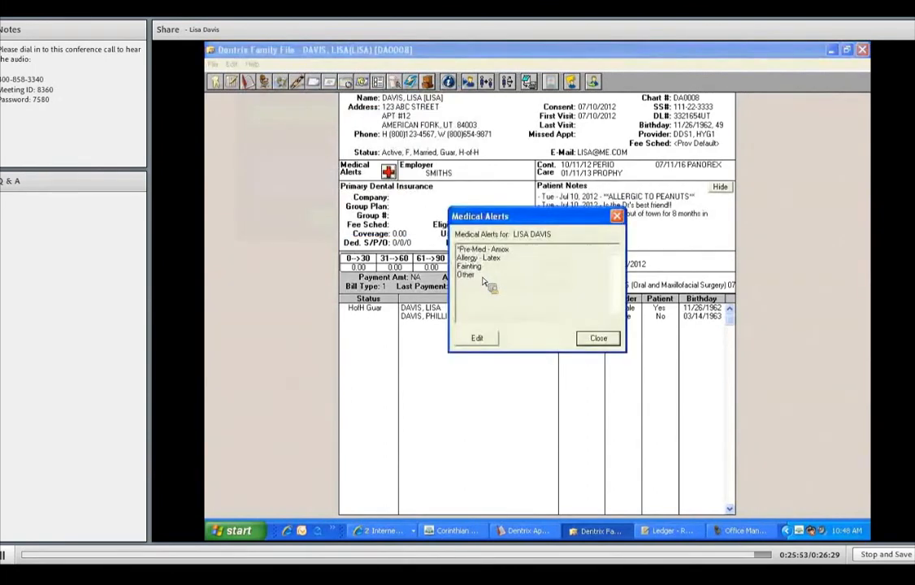
{"action": "left_click", "coordinate": [616, 216]}
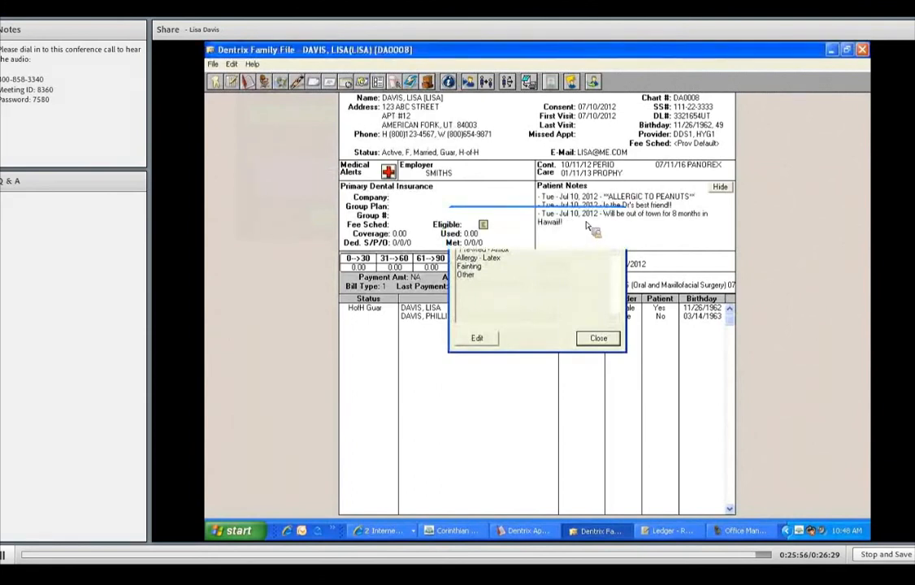